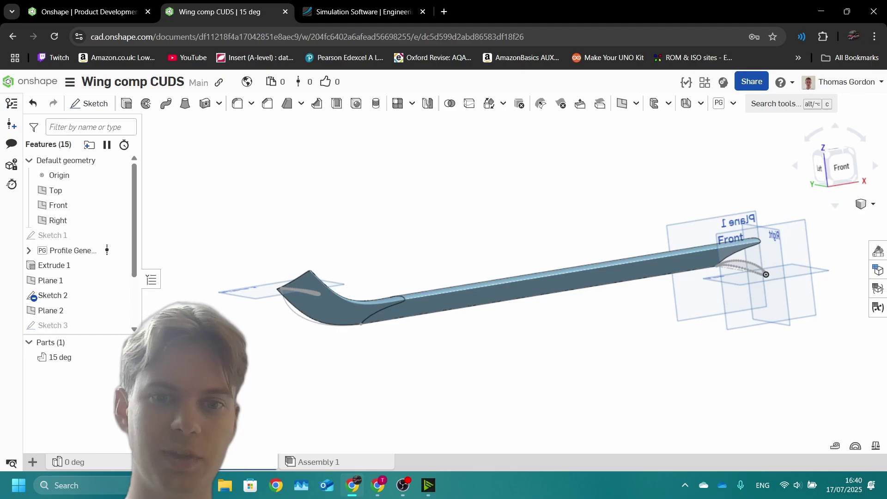
- Switch to SimScale and log in to the account
right_drag(462, 278, 453, 259)
mouse_move(763, 311)
right_down()
mouse_move(655, 301)
mouse_move(439, 309)
mouse_move(469, 292)
mouse_move(505, 311)
mouse_move(539, 280)
mouse_move(670, 319)
mouse_move(738, 305)
mouse_move(739, 315)
mouse_move(596, 338)
mouse_move(764, 318)
mouse_move(730, 310)
mouse_move(753, 302)
right_up()
click(361, 11)
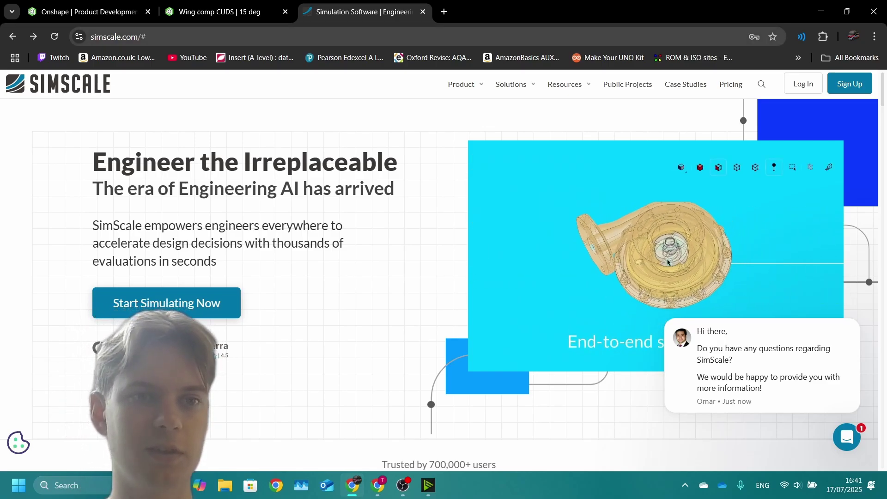
click(803, 84)
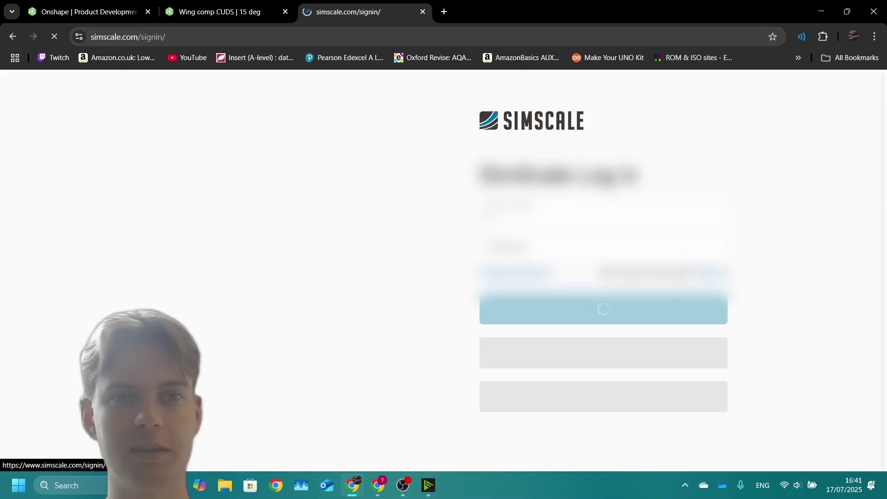
click(601, 250)
click(603, 303)
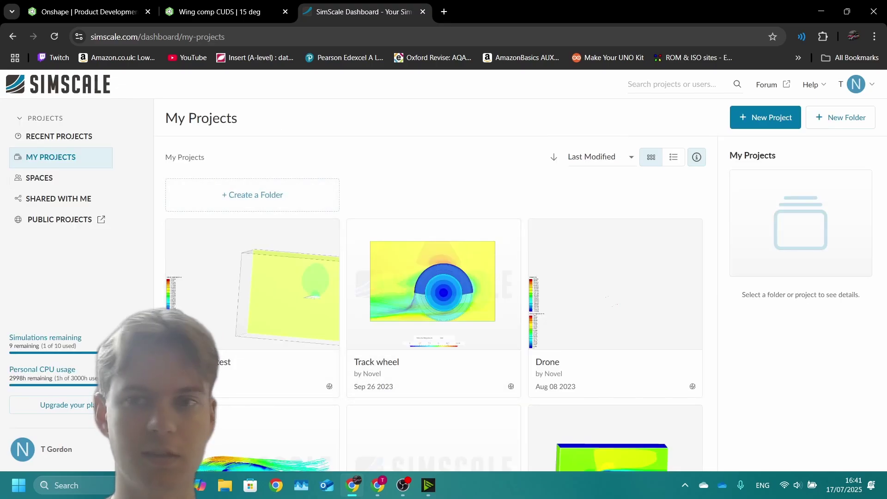
- Create a public project titled "CUDS wing comp" with description "evaluate lift/drag" and category Aerospace & Defense
click(765, 118)
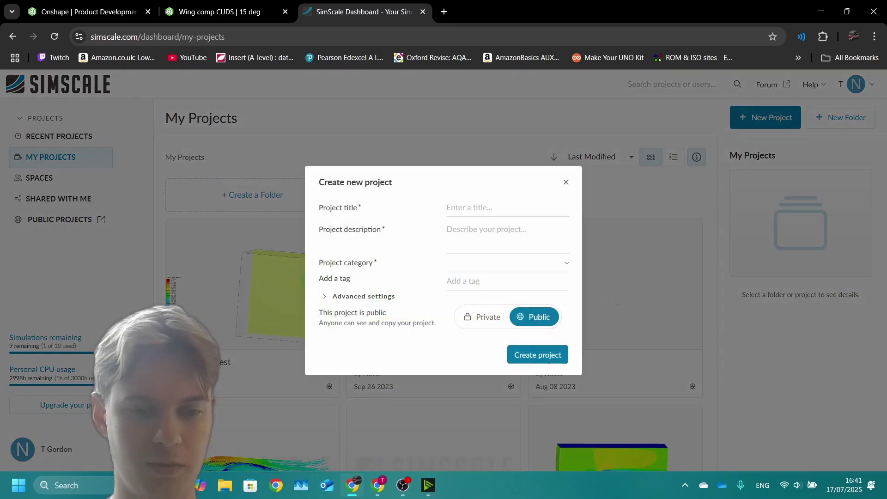
text(CUDS wing comp)
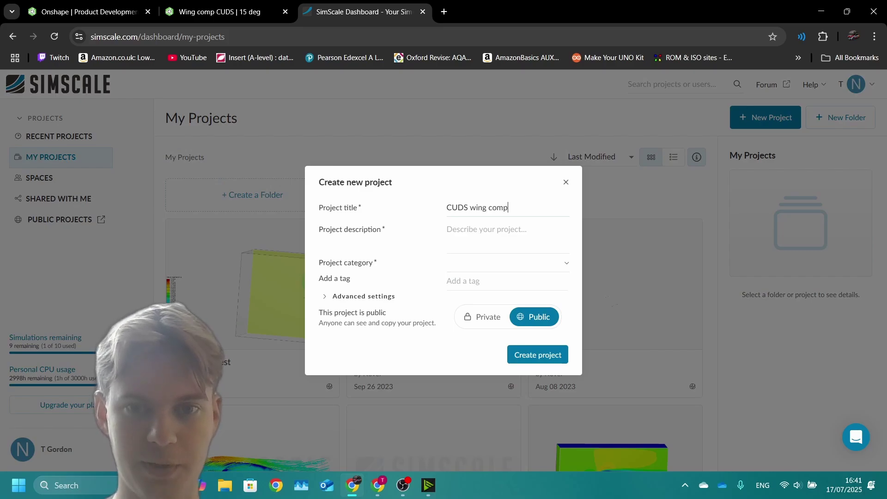
key(Tab)
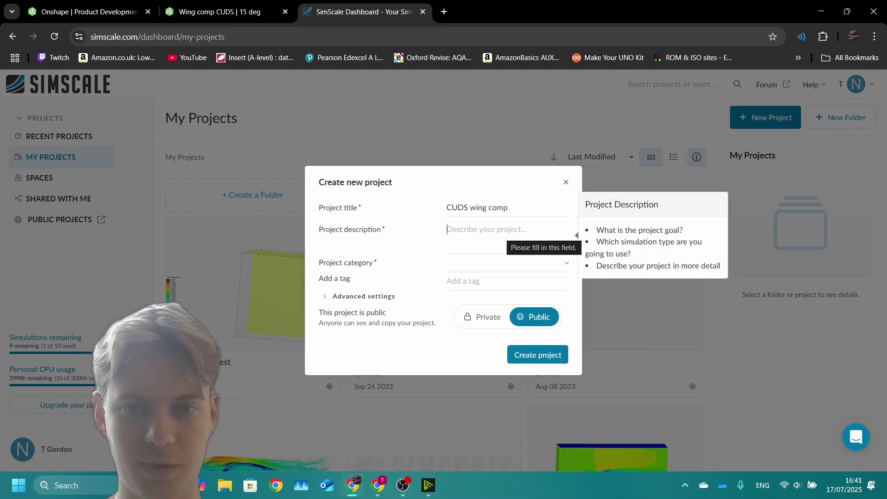
text(evaluate lift/drag)
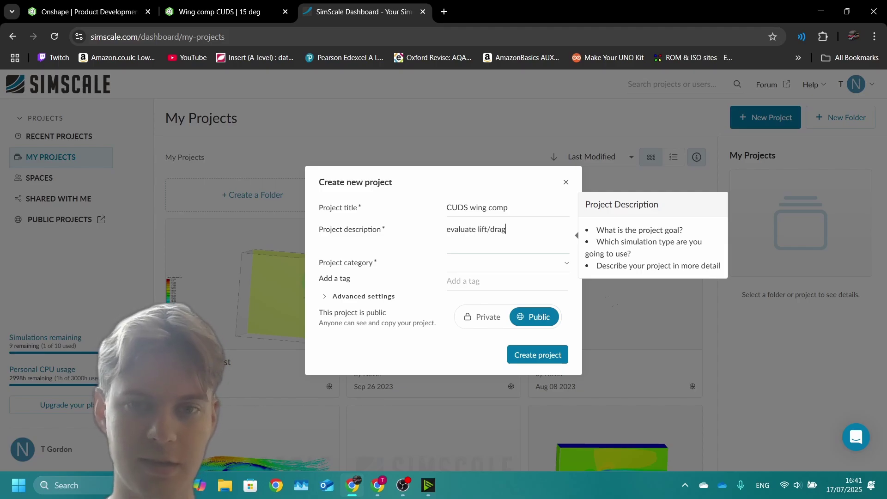
key(Tab)
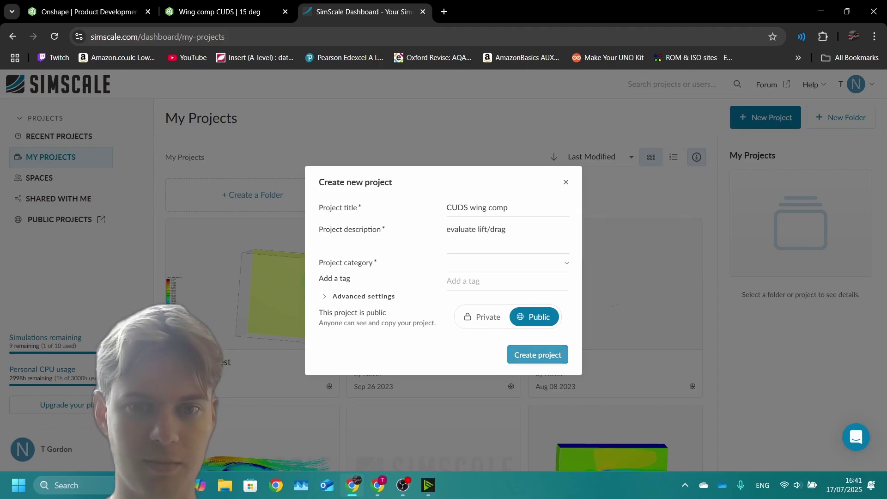
click(509, 263)
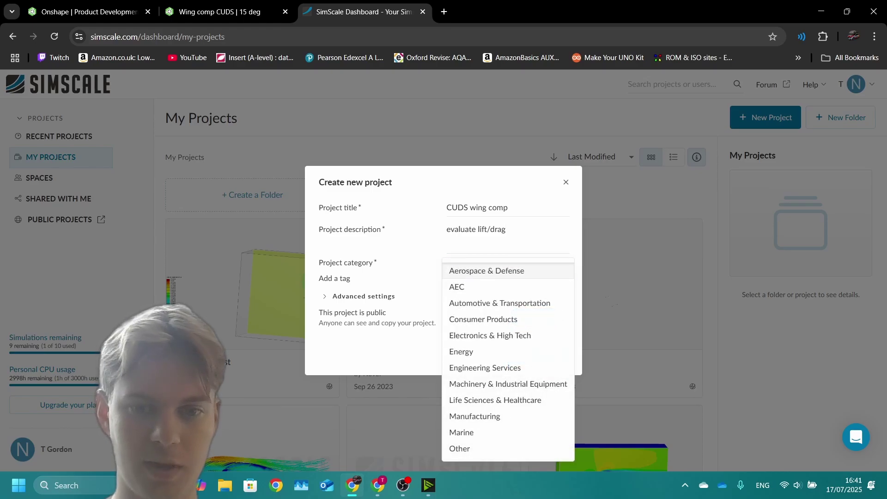
click(487, 271)
click(541, 355)
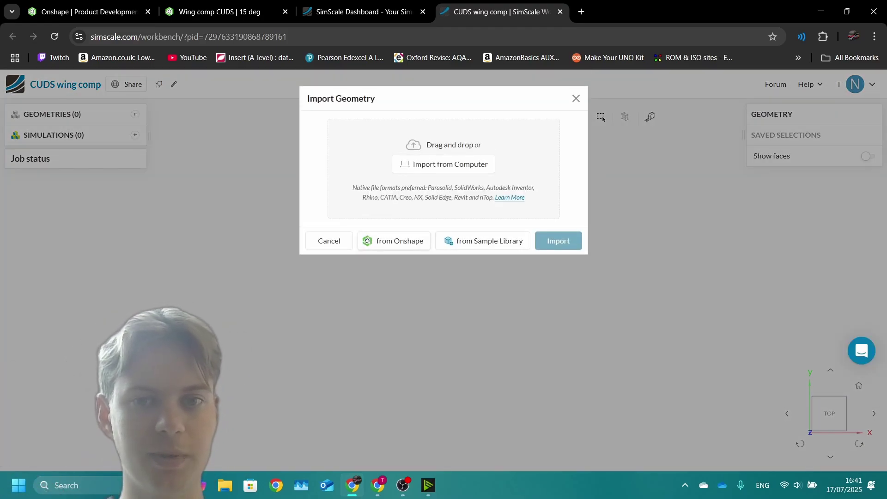
- Import the 15 deg part from the Onshape document "Wing comp CUDS" and close the import window
click(394, 241)
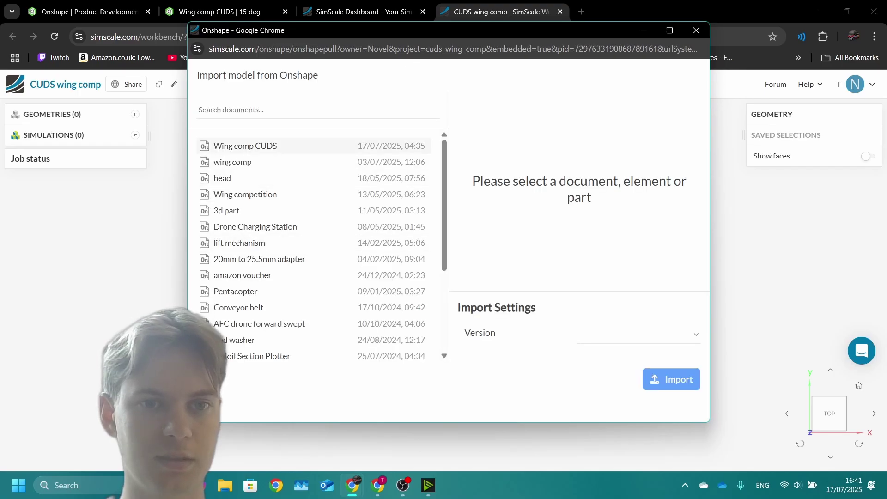
click(246, 146)
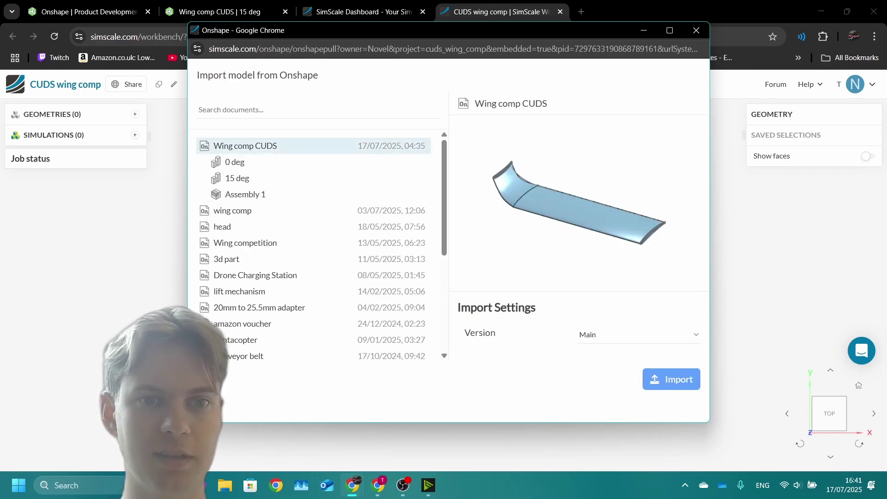
click(234, 162)
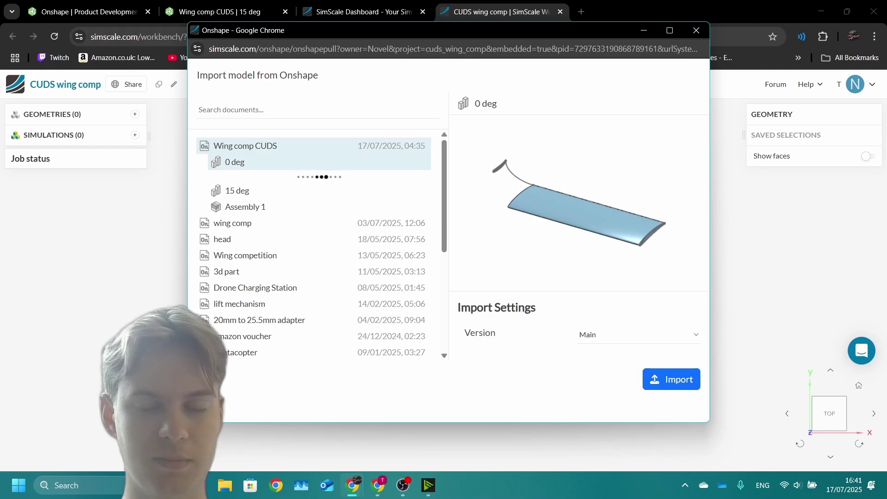
click(246, 179)
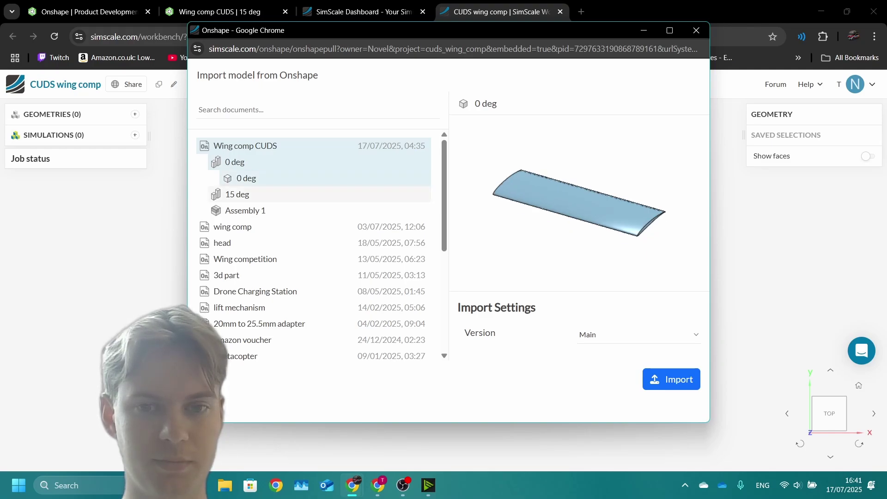
click(237, 195)
click(248, 210)
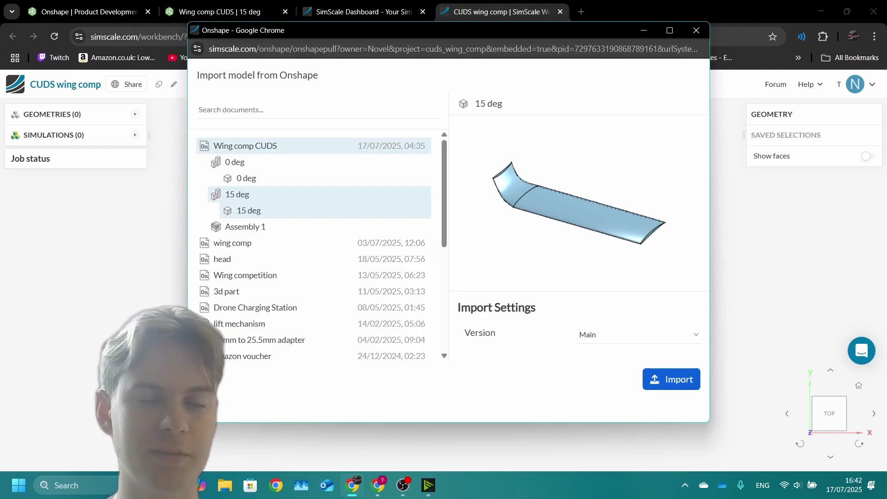
click(671, 379)
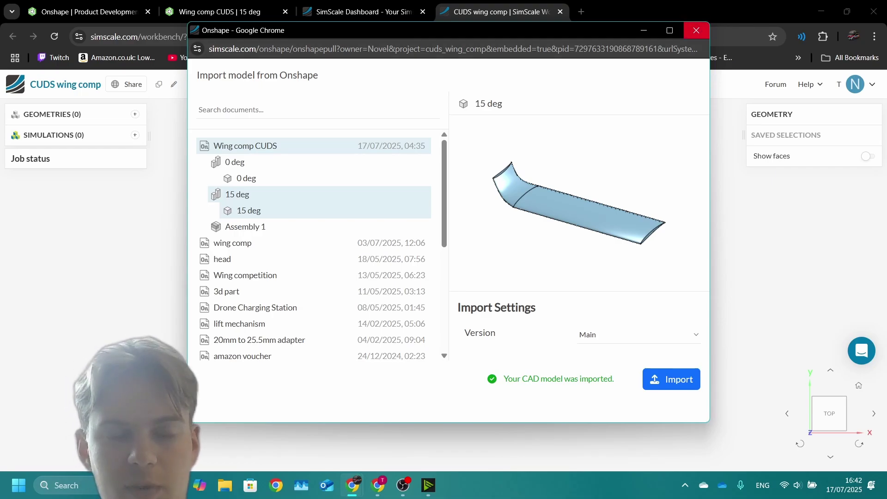
click(697, 30)
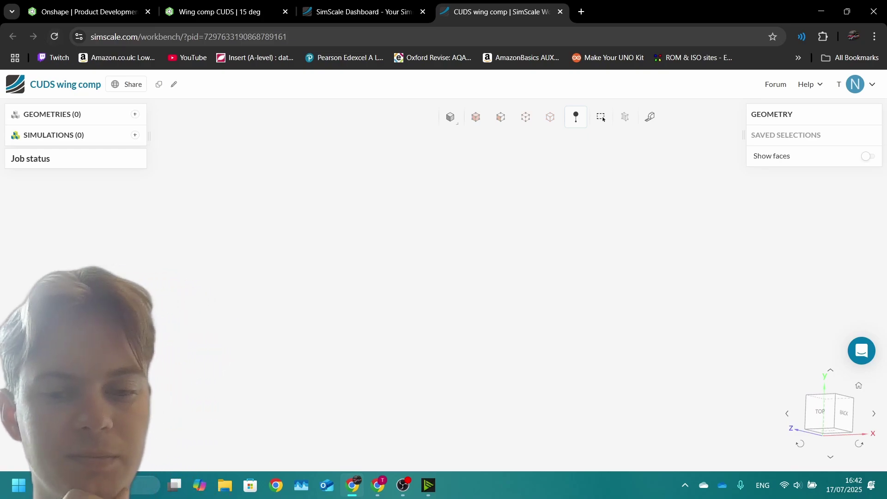
click(403, 485)
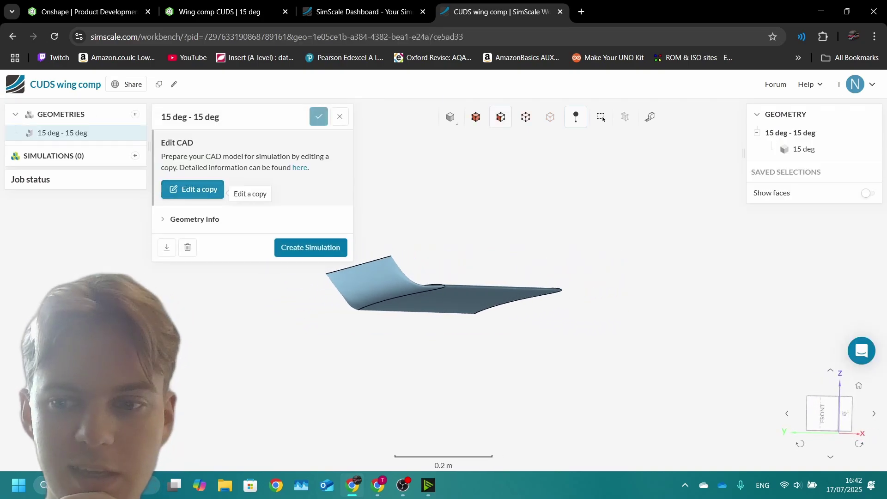
- Open an editable copy of the 15 deg geometry and start an external flow volume with X max set to 0 m
click(192, 189)
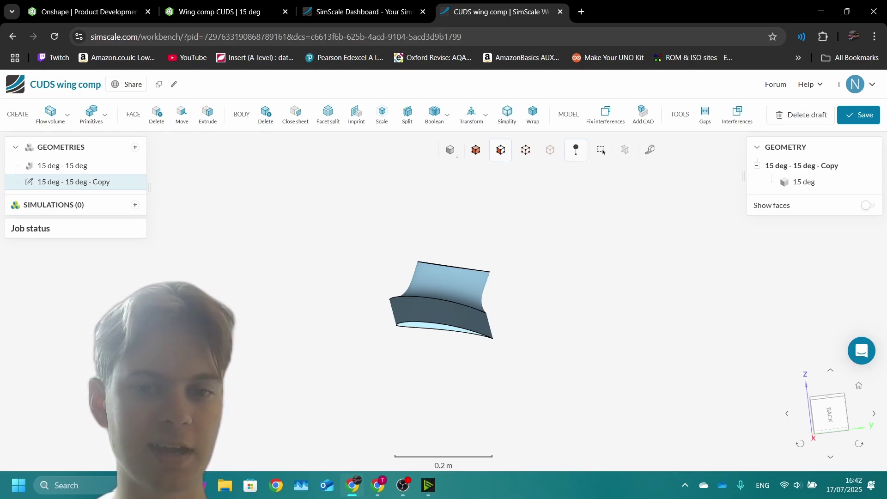
mouse_move(53, 115)
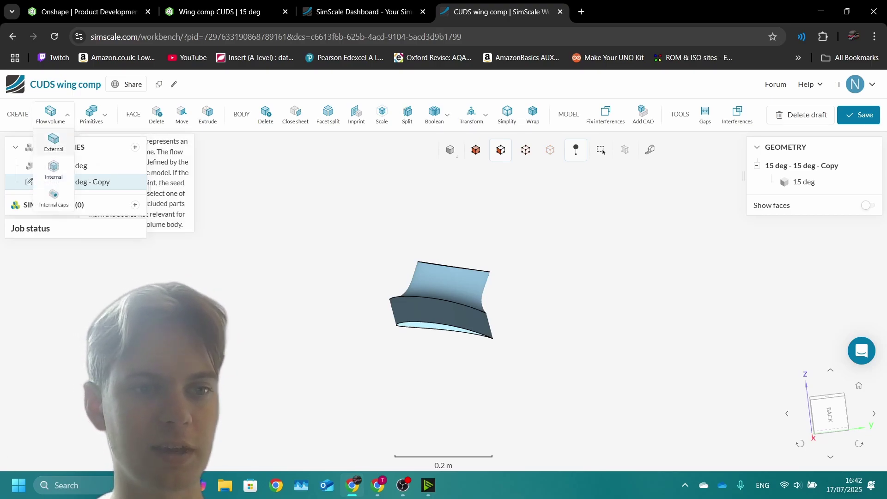
click(54, 142)
scroll(469, 269, down, 9)
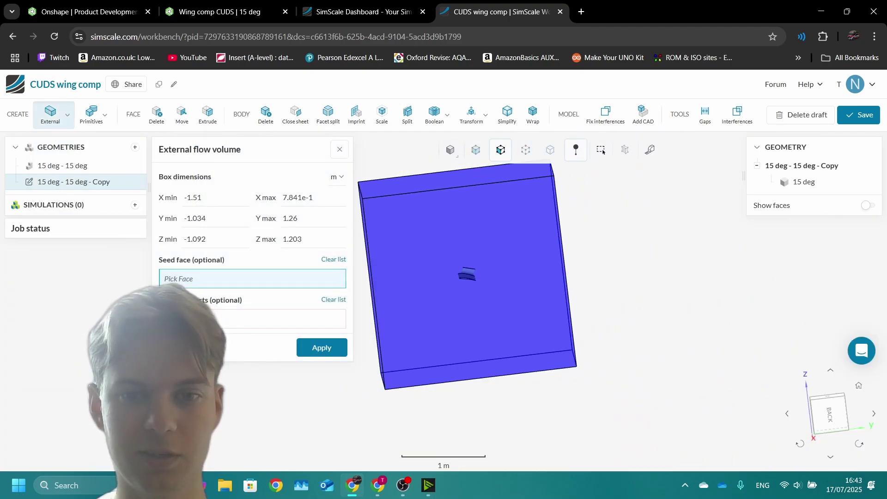
right_drag(469, 269, 537, 255)
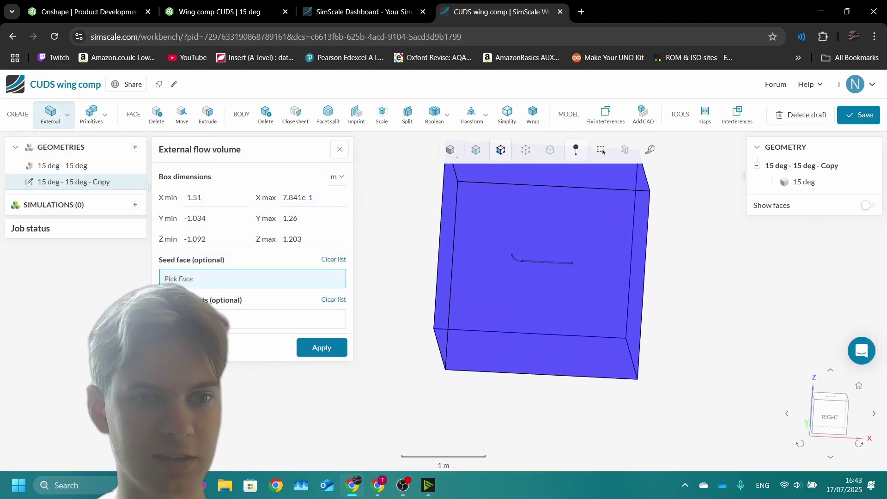
click(305, 198)
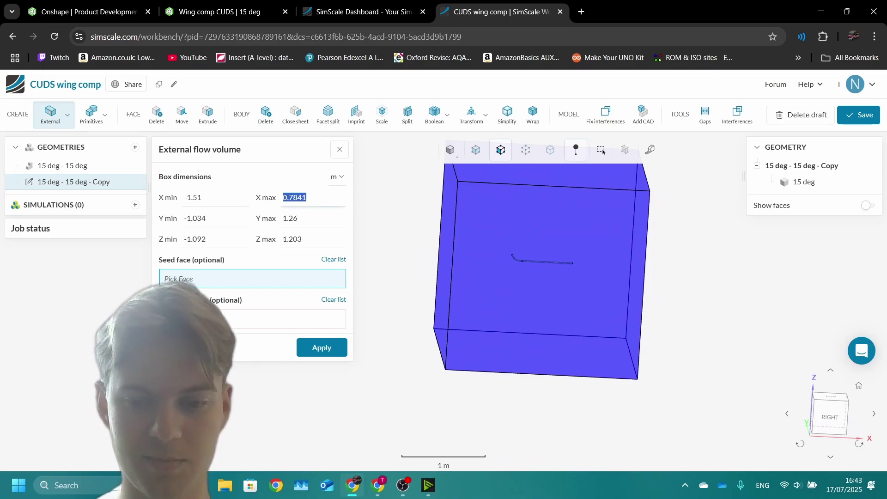
text(0)
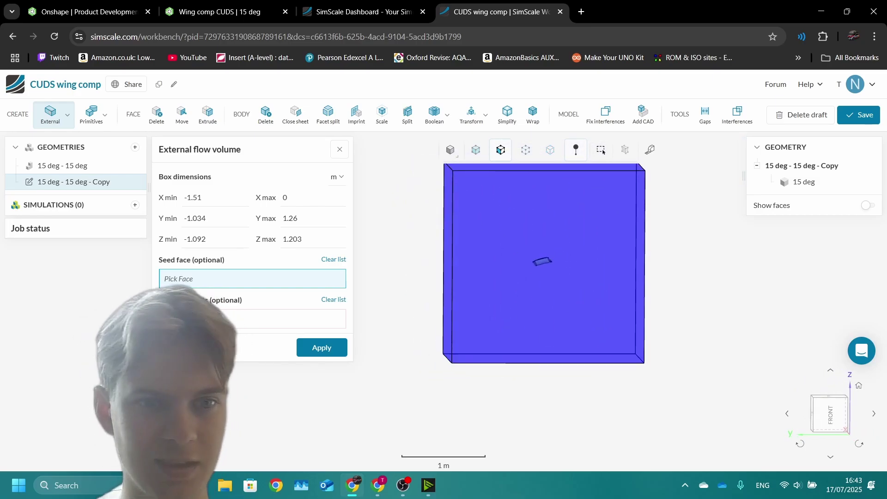
- Set the flow volume's Y max to 1.7 m
double_click(290, 218)
click(298, 218)
key(BackSpace)
key(BackSpace)
key(BackSpace)
text(.7)
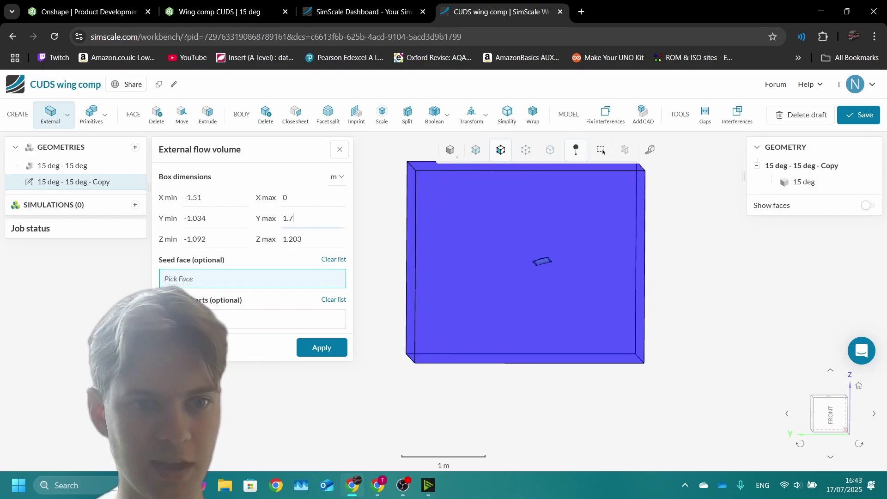
- Set the flow volume's Z min to -0.7 m and Z max to 0.7 m
key(Tab)
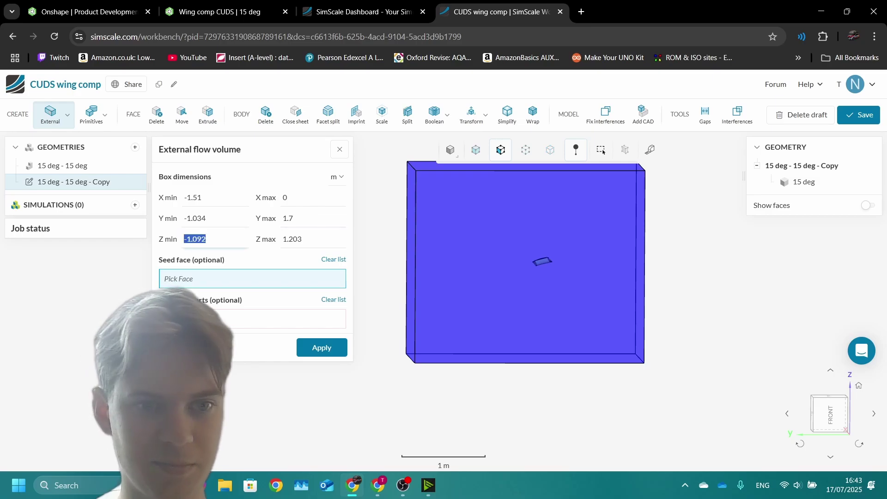
key(End)
key(BackSpace)
key(BackSpace)
key(BackSpace)
key(BackSpace)
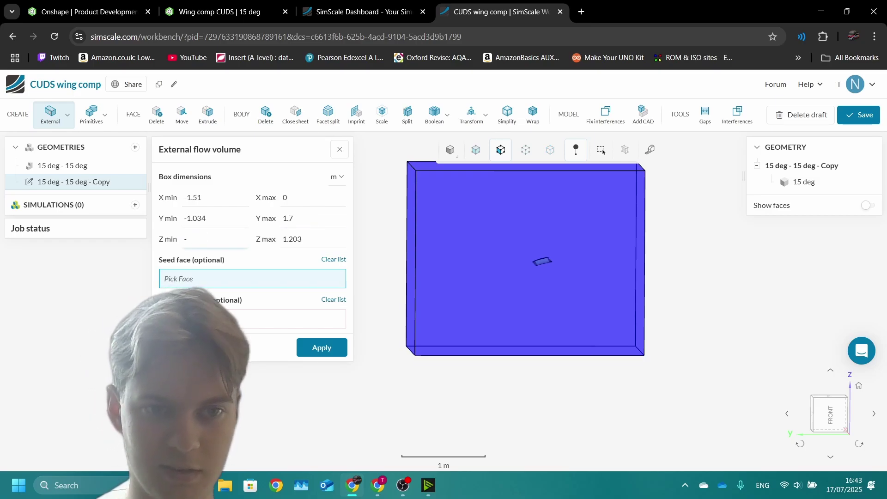
text(0.7)
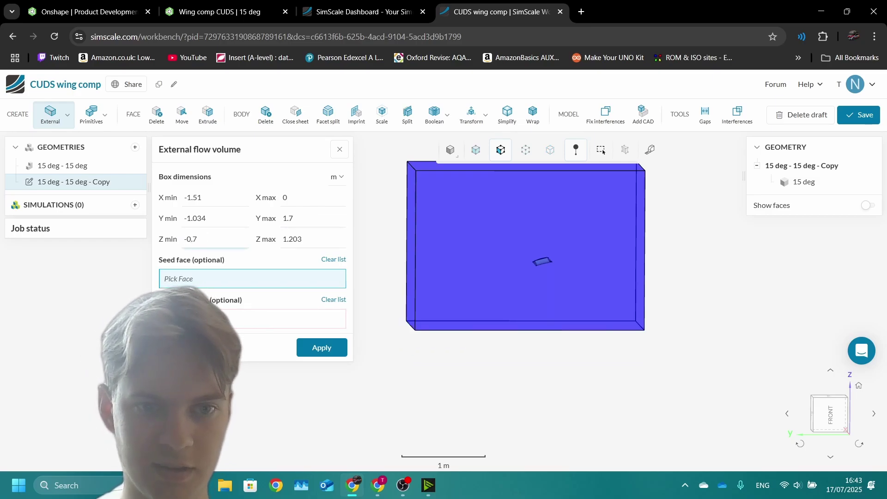
key(Tab)
key(BackSpace)
text(0.7)
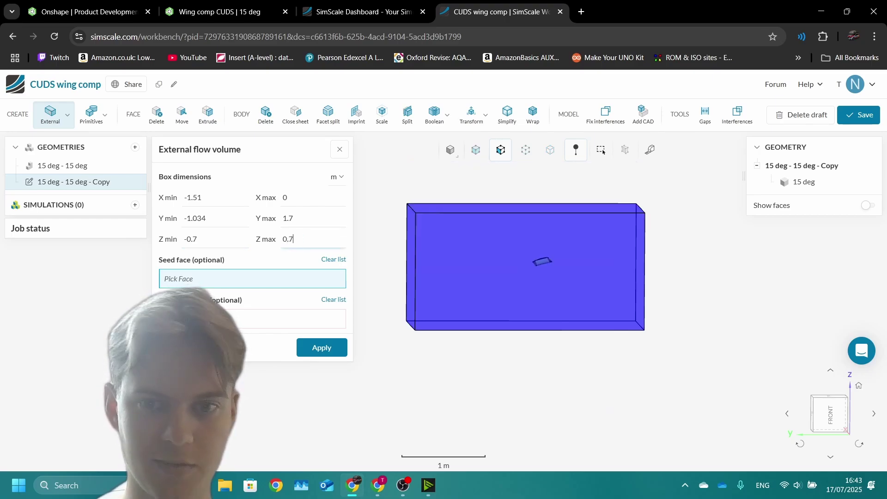
- Set the flow volume's X min to -1.1 m and generate the external flow region around the wing
drag(619, 277, 511, 273)
click(198, 218)
click(202, 197)
click(203, 198)
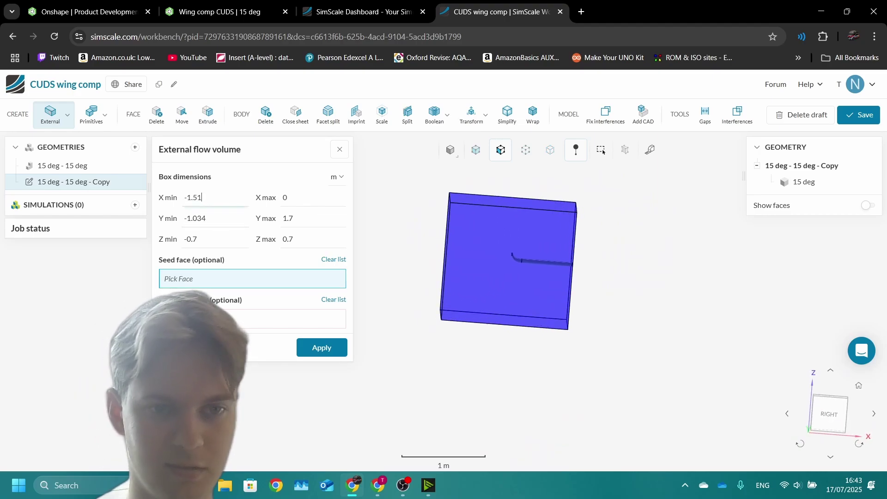
key(BackSpace)
key(BackSpace)
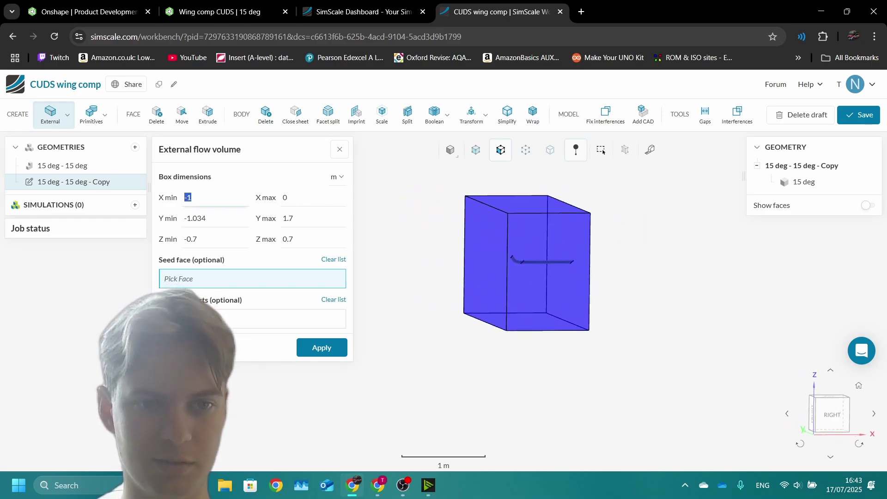
key(Right)
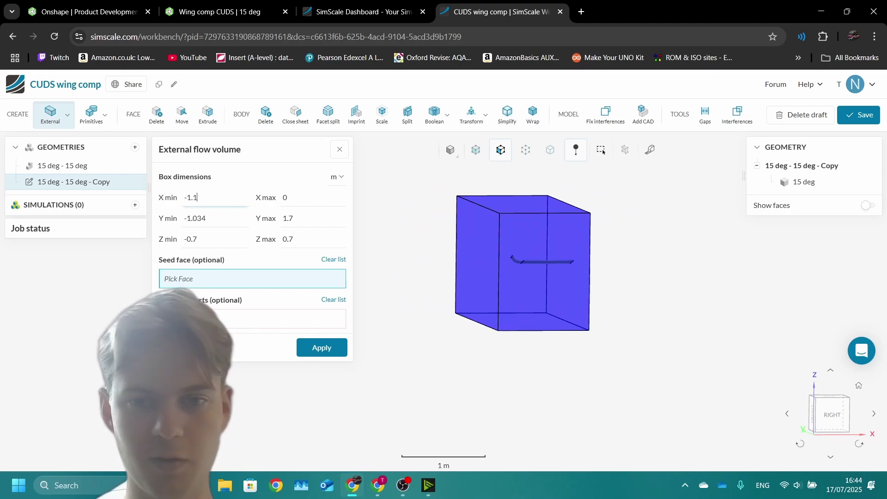
drag(531, 277, 522, 293)
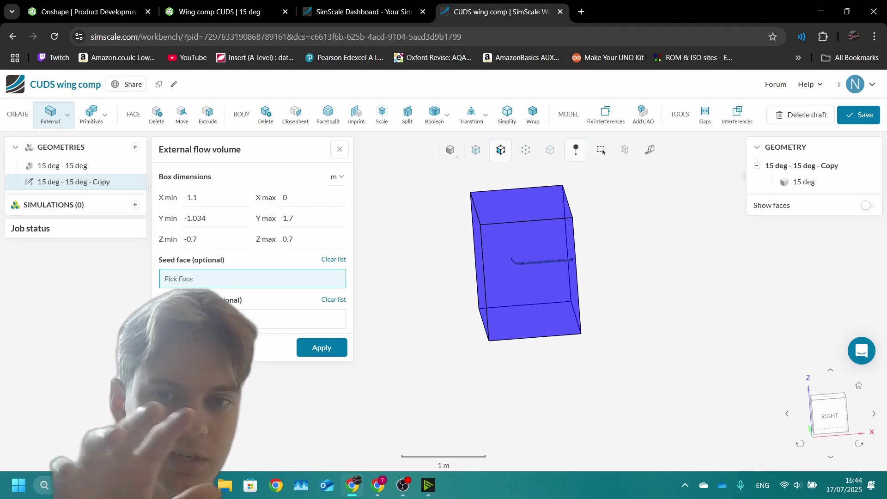
mouse_move(522, 293)
mouse_down()
mouse_move(534, 277)
mouse_move(534, 291)
mouse_move(432, 282)
mouse_move(435, 291)
mouse_move(520, 280)
mouse_move(532, 291)
mouse_up()
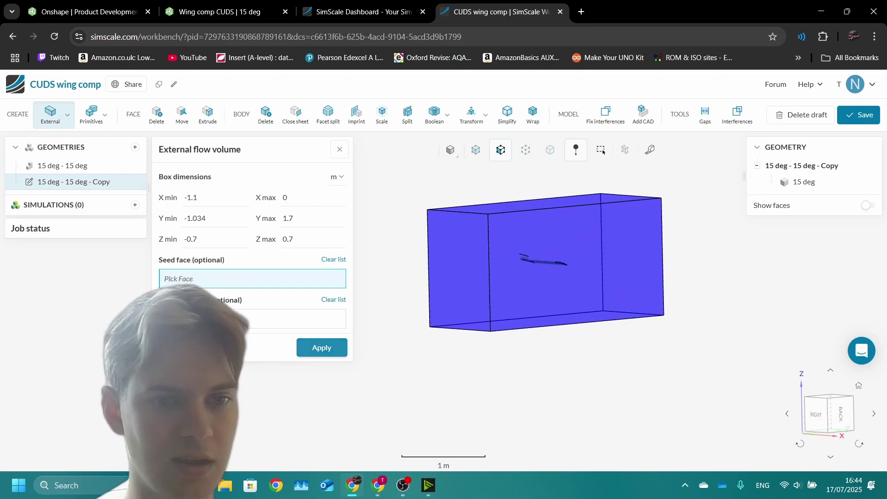
click(322, 347)
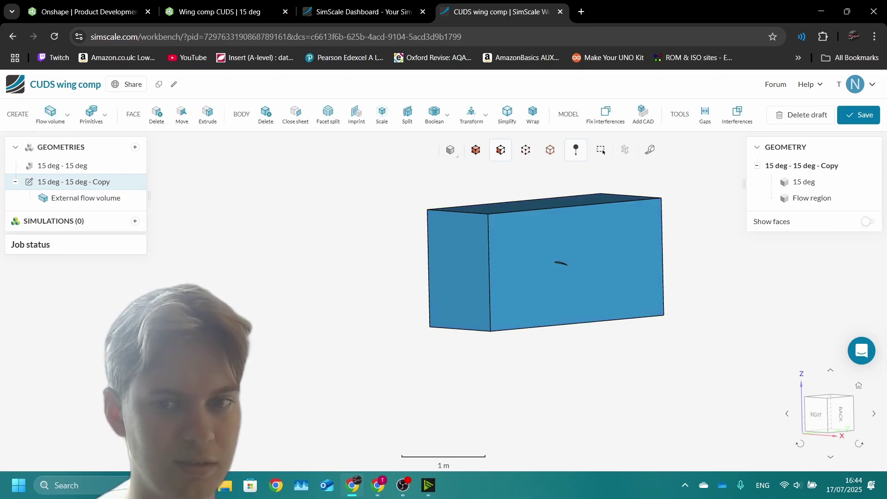
- Hide a side face of the flow region to expose the wing, and delete the 15 deg body
drag(430, 259, 564, 261)
right_click(513, 253)
click(563, 376)
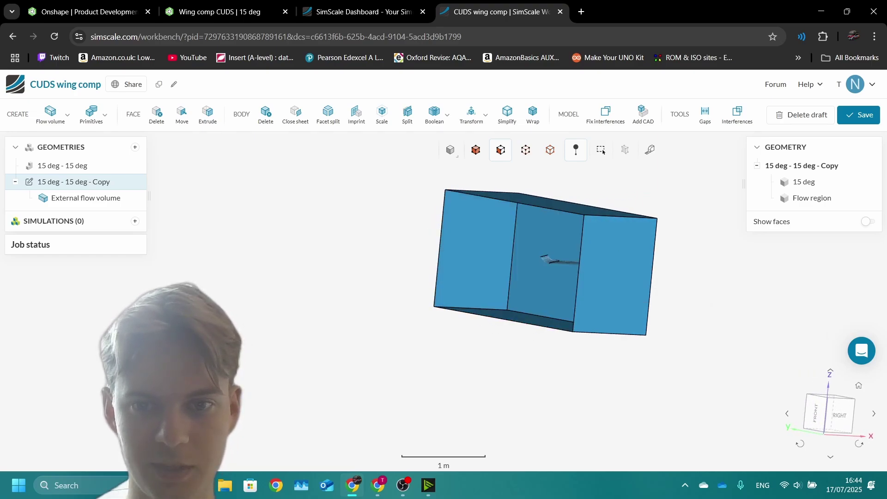
drag(554, 365, 464, 378)
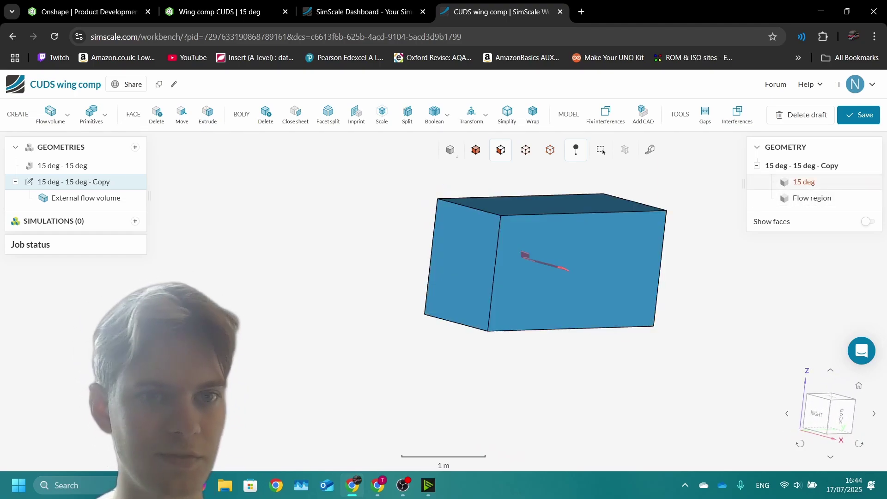
click(266, 115)
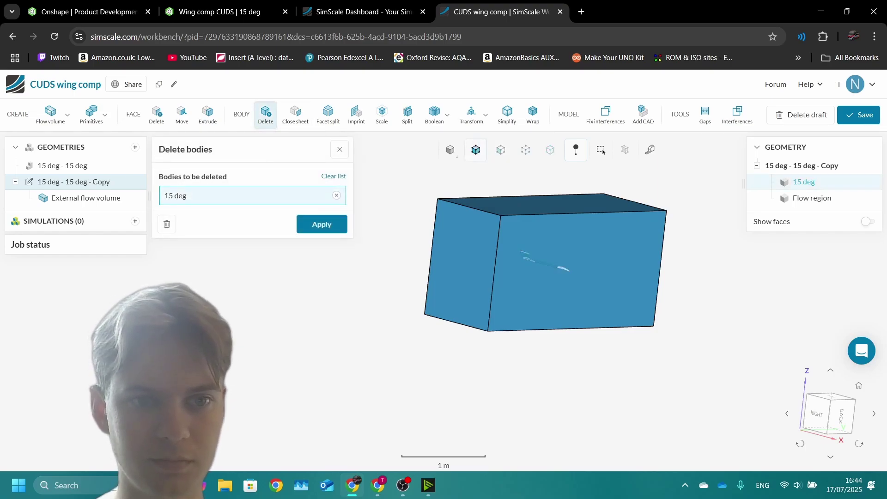
click(322, 224)
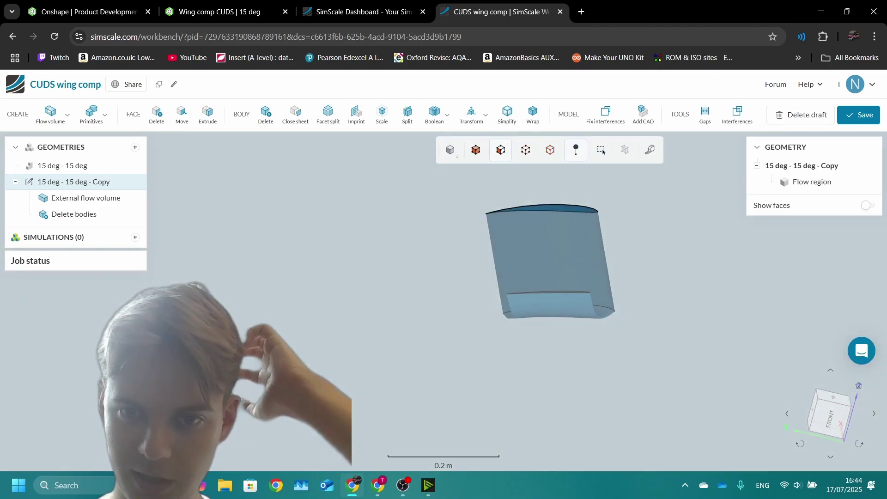
- Inspect the wing-shaped cavity inside the flow region and save the edited geometry copy
scroll(649, 249, down, 8)
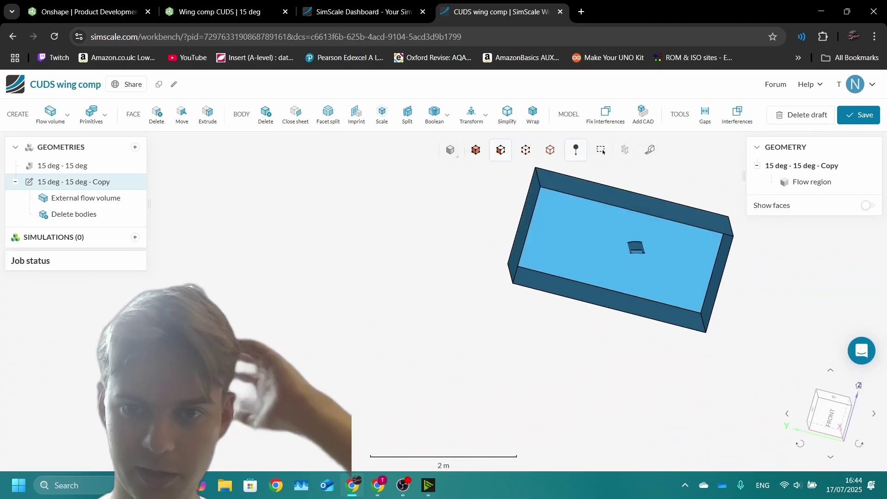
drag(649, 250, 586, 231)
mouse_move(856, 84)
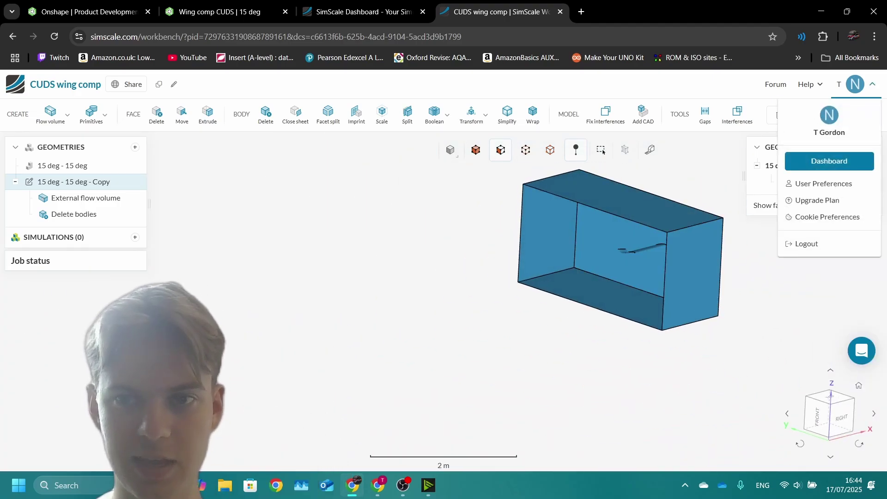
click(859, 115)
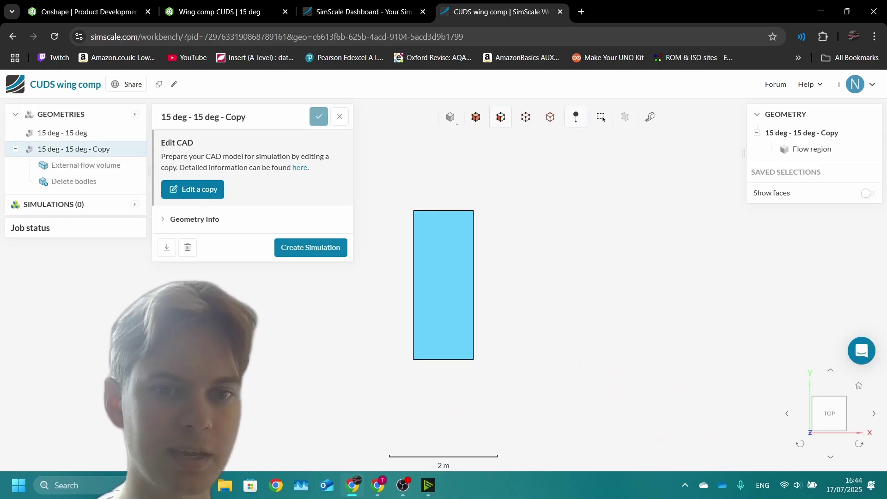
- Create an Incompressible simulation from the edited copy and assign Air as the flow region's material
click(310, 248)
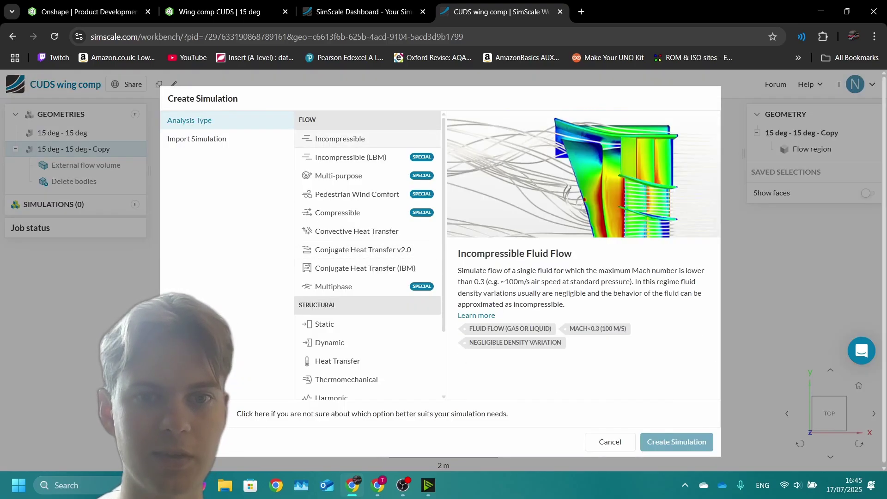
click(341, 139)
click(677, 442)
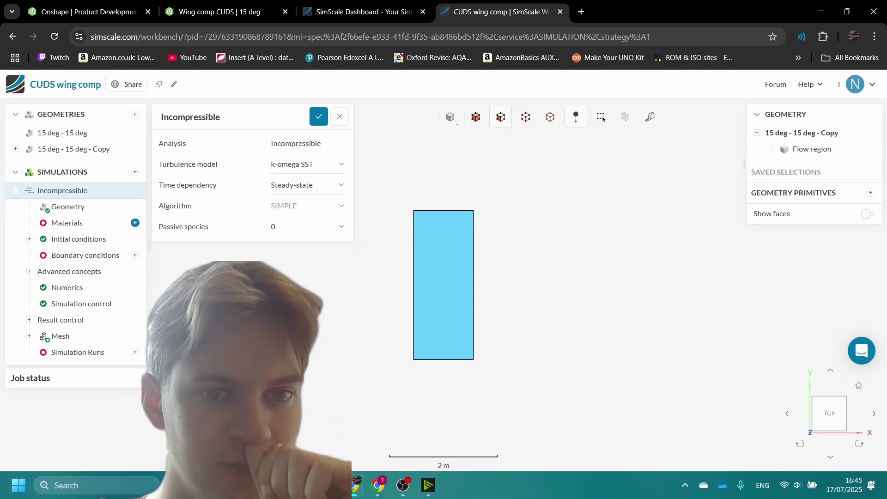
click(135, 223)
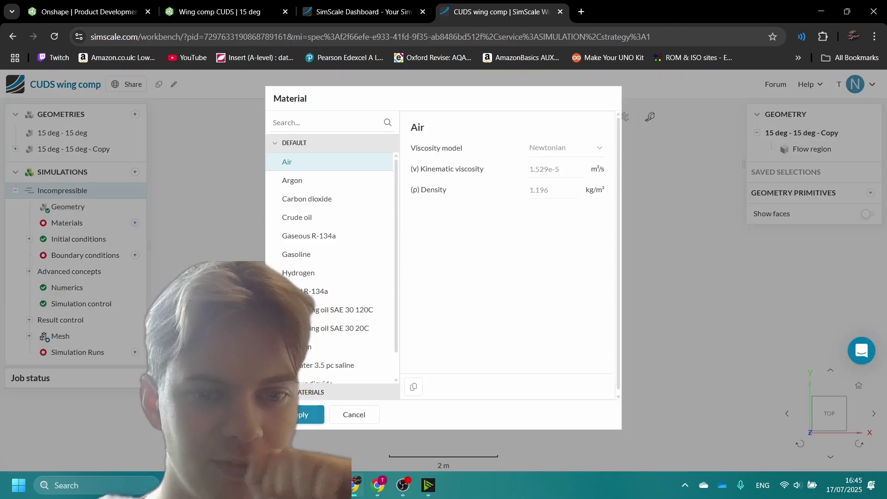
click(299, 414)
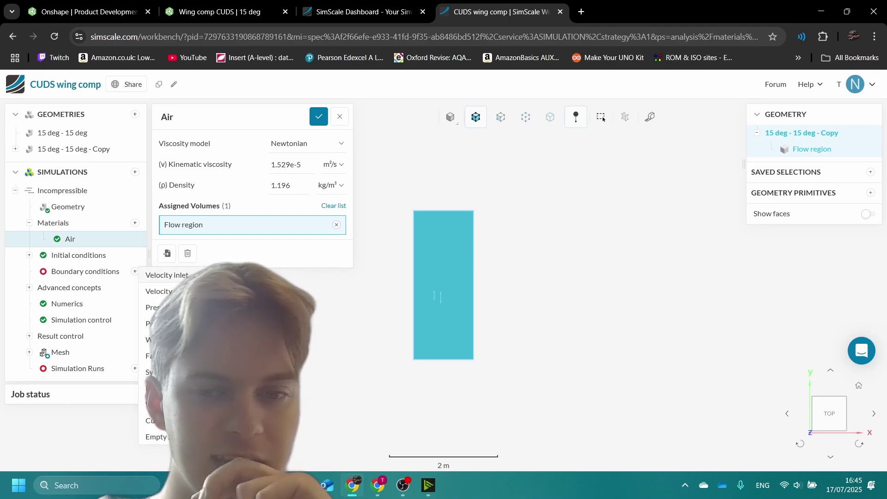
- Add a velocity inlet boundary condition, hide the flow region's outer side face and assign the inlet to the Y-min end face
click(176, 275)
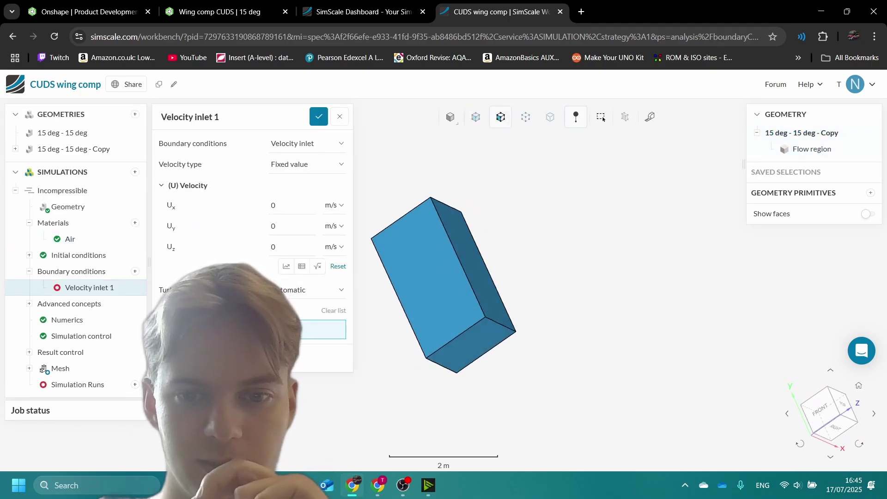
drag(462, 259, 464, 306)
right_click(464, 306)
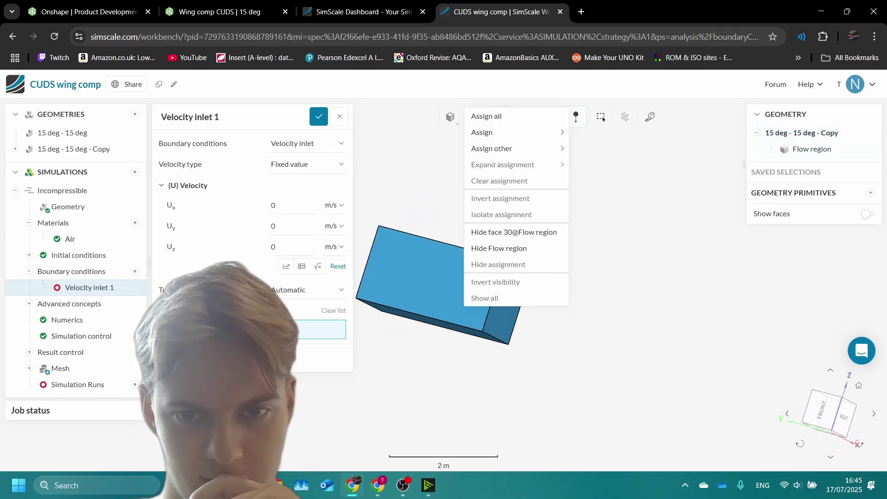
click(513, 232)
drag(513, 233, 489, 245)
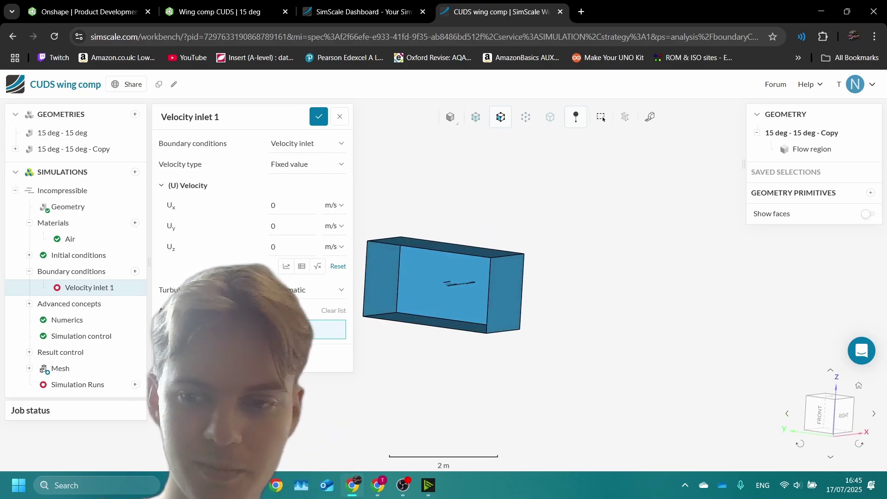
drag(507, 300, 514, 291)
click(511, 291)
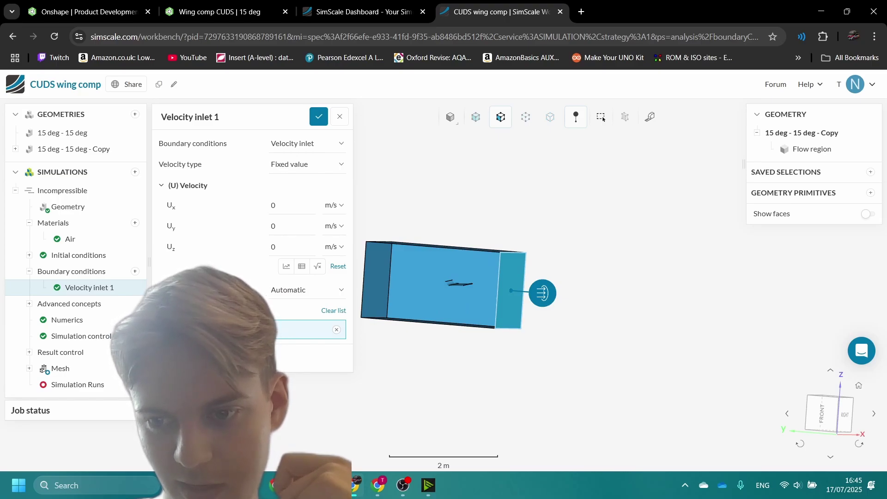
- Set the velocity inlet's Uy to 10 m/s and save the boundary condition
double_click(273, 226)
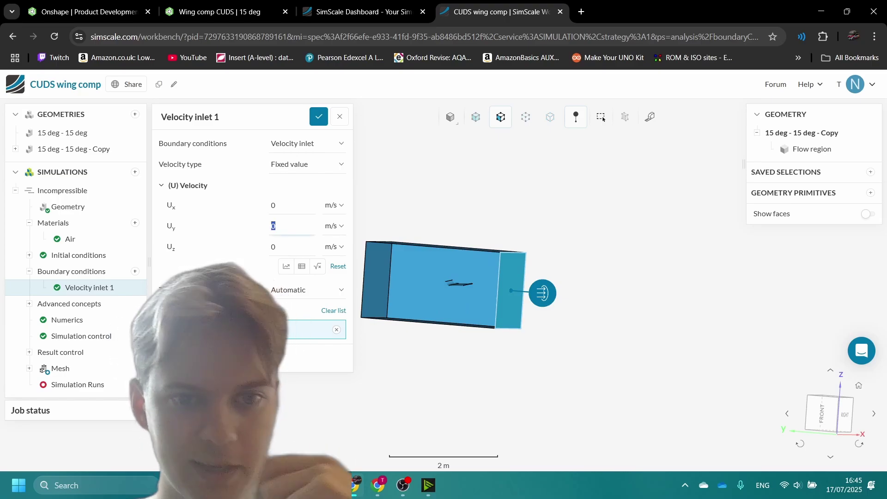
text(10)
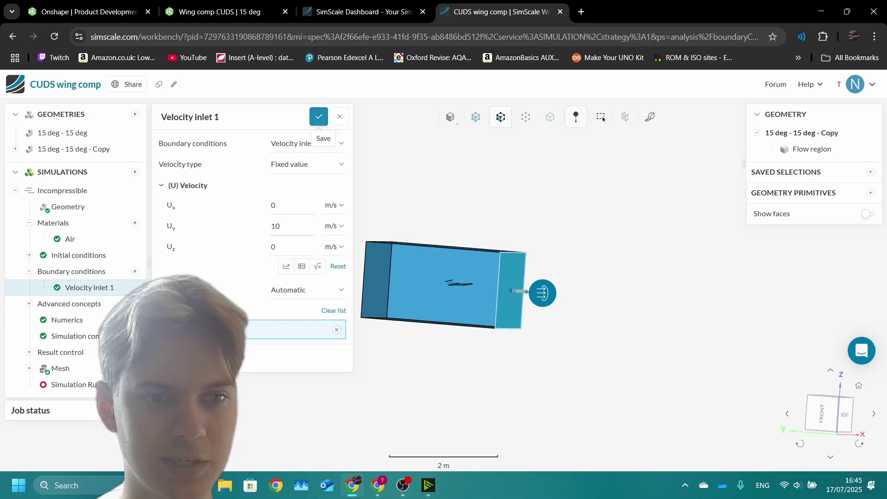
key(Return)
- Add a pressure outlet on the flow region's end face opposite the velocity inlet and save it
drag(392, 351, 471, 343)
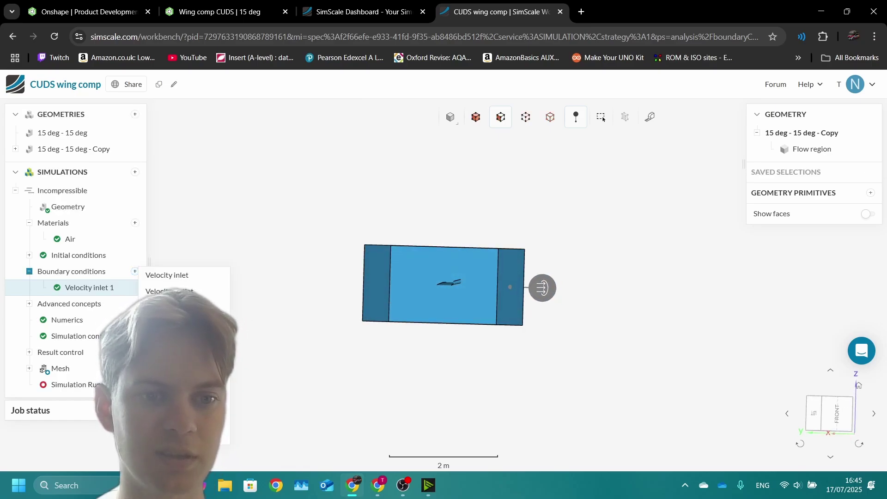
click(170, 324)
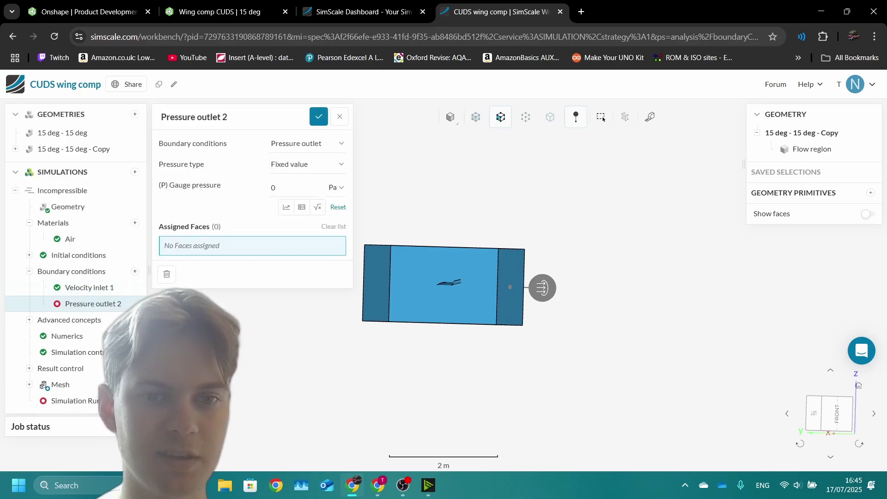
drag(332, 349, 397, 347)
click(408, 288)
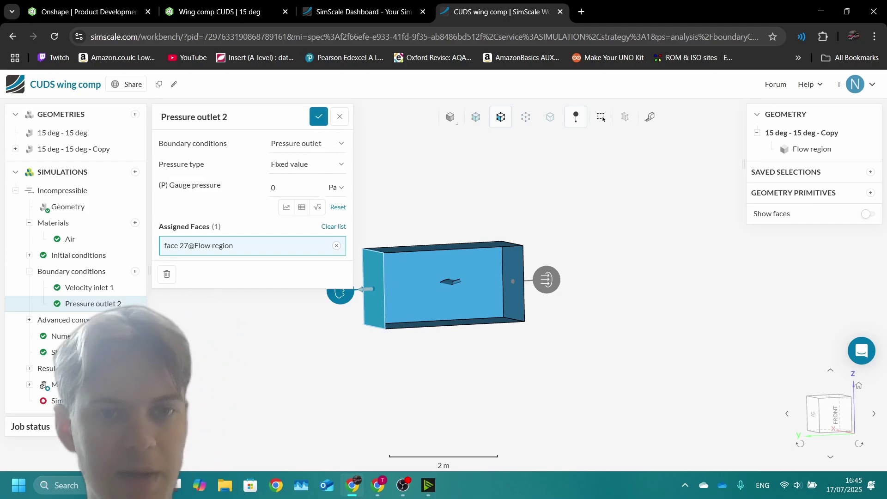
click(319, 116)
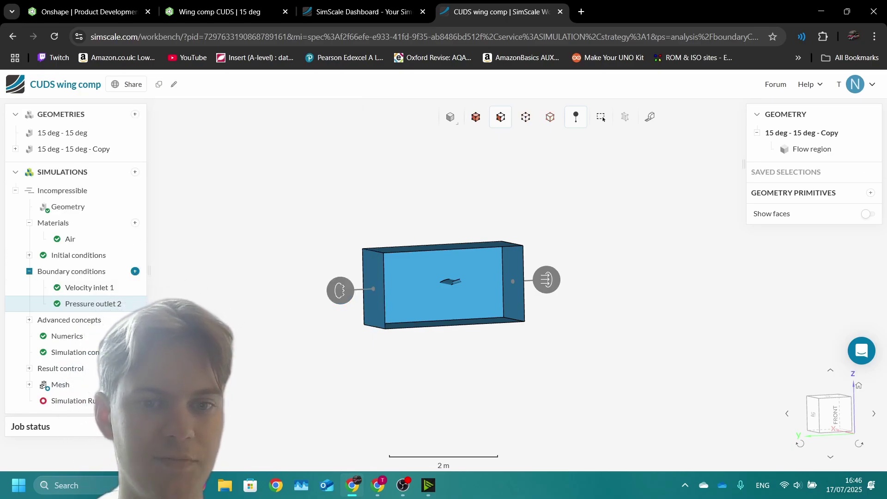
- Add a symmetry boundary condition on the flow region's side face at the wing root and save it
click(159, 372)
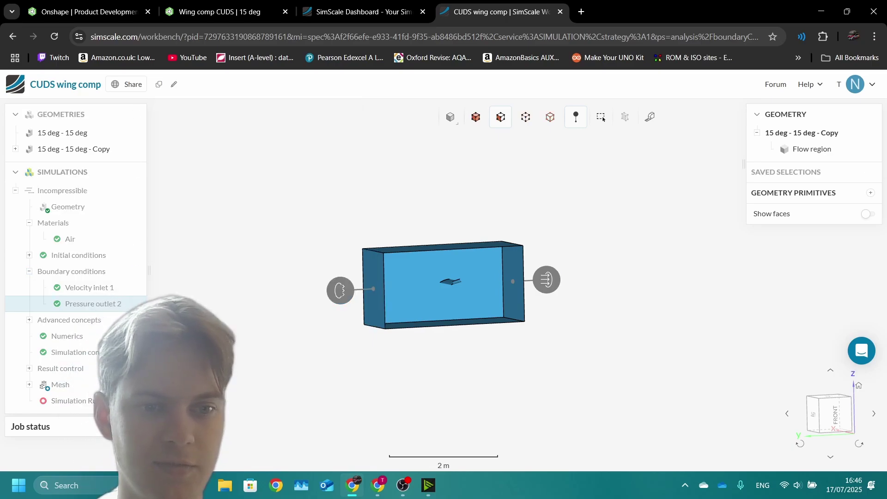
mouse_move(296, 342)
mouse_down()
mouse_move(466, 345)
mouse_move(259, 345)
mouse_up()
click(410, 293)
click(319, 116)
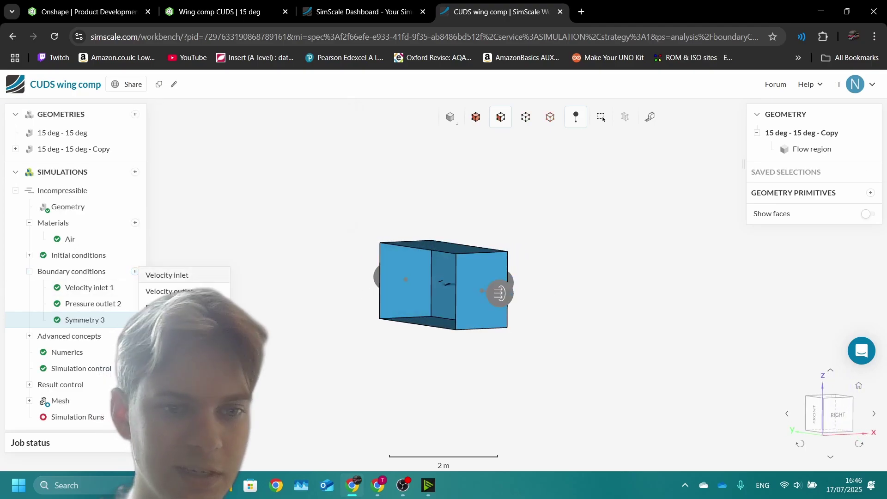
- Add a wall boundary condition on the flow region's upper and lower faces and, after showing all hidden faces, its outer side face
click(155, 339)
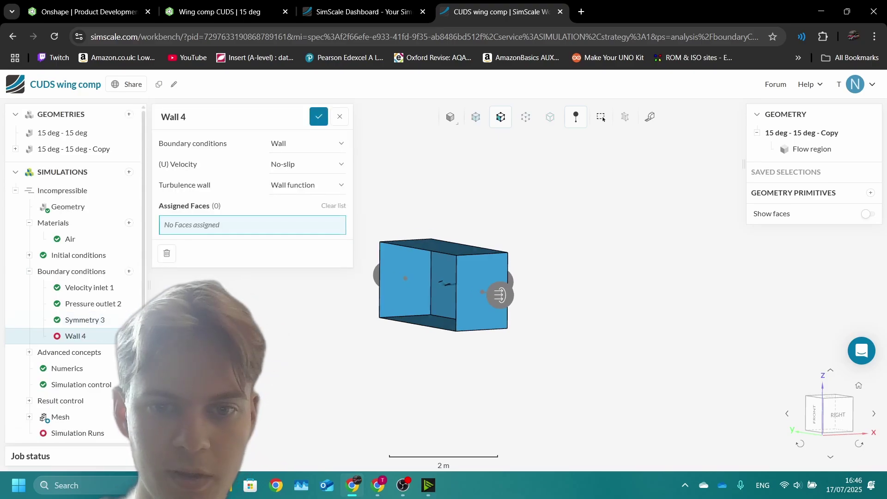
drag(341, 300, 344, 344)
click(441, 251)
drag(415, 365, 427, 319)
click(439, 324)
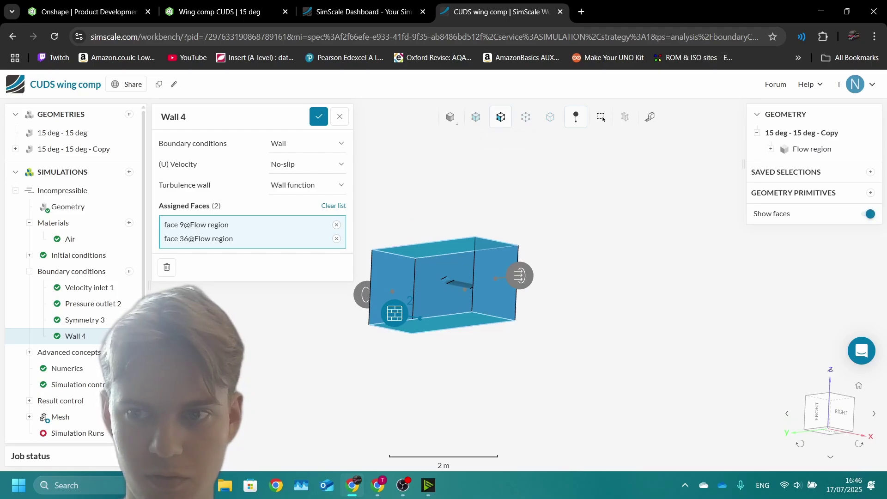
mouse_move(550, 319)
mouse_down()
mouse_move(467, 310)
mouse_move(549, 308)
mouse_up()
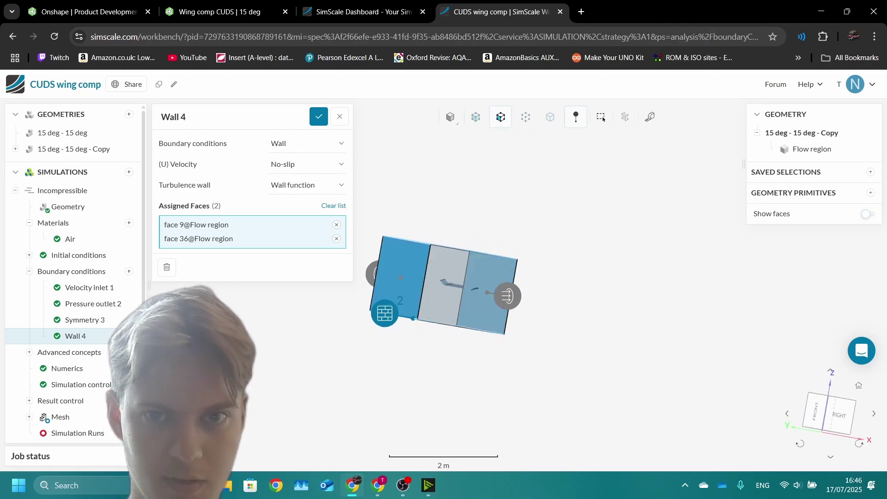
right_click(484, 274)
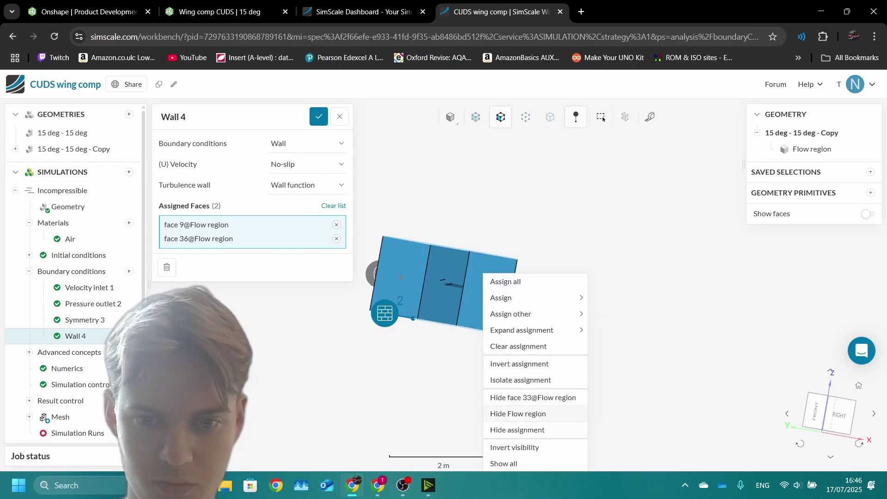
click(504, 463)
click(433, 292)
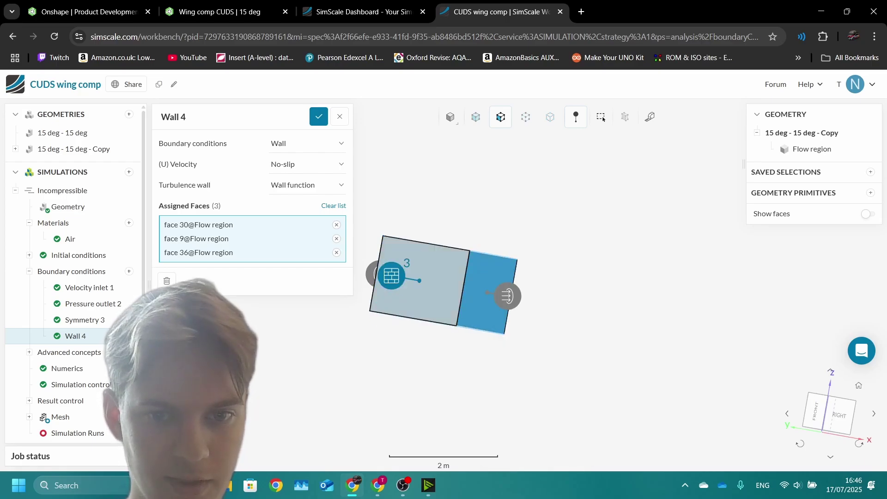
mouse_move(444, 296)
mouse_down()
mouse_move(365, 286)
mouse_move(402, 310)
mouse_move(437, 296)
mouse_up()
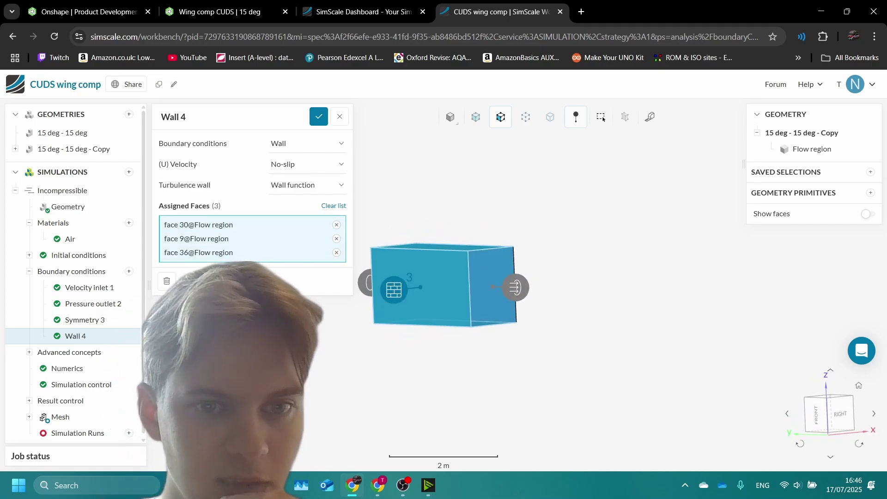
- Set the wall's velocity condition to Slip and save the wall boundary condition
click(308, 164)
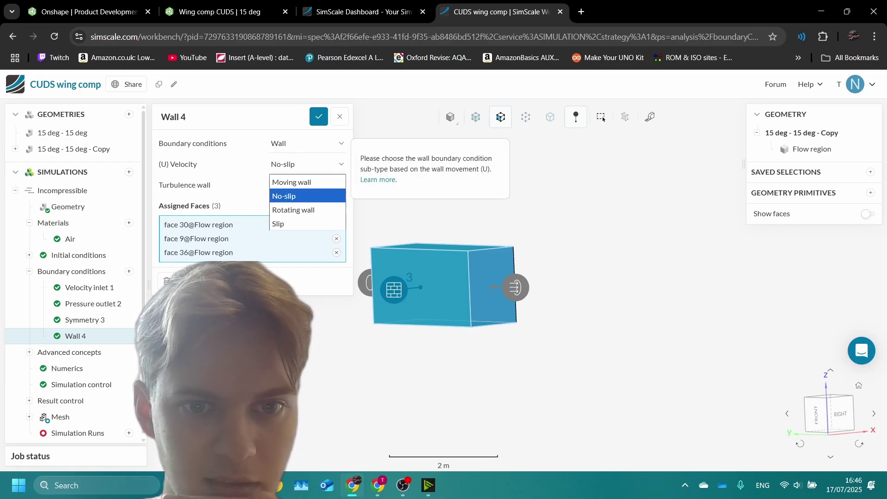
key(Down)
key(Down)
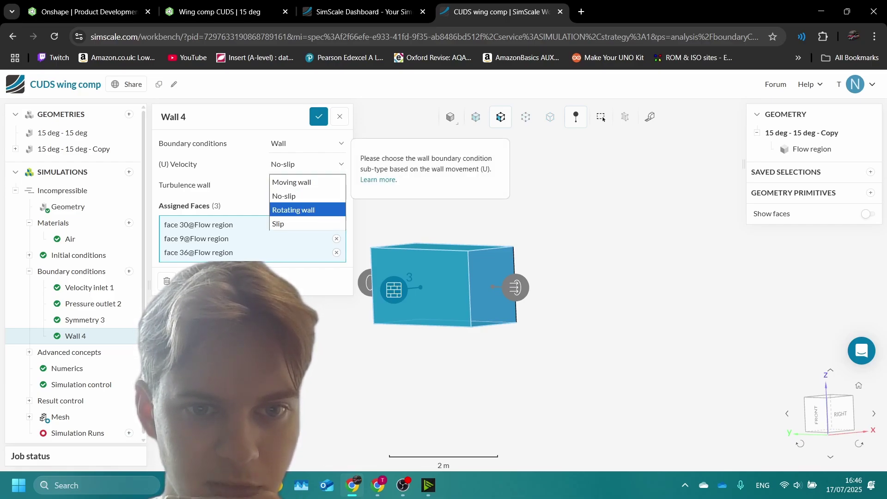
key(Return)
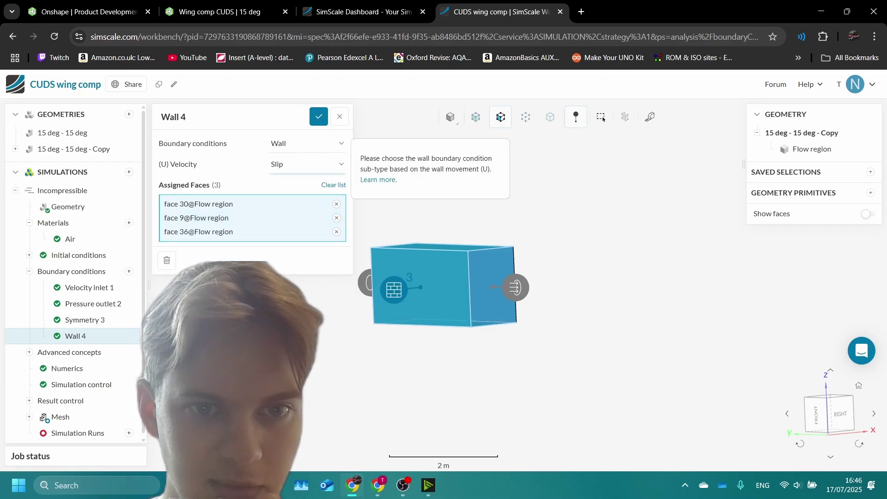
click(307, 165)
key(Up)
key(Escape)
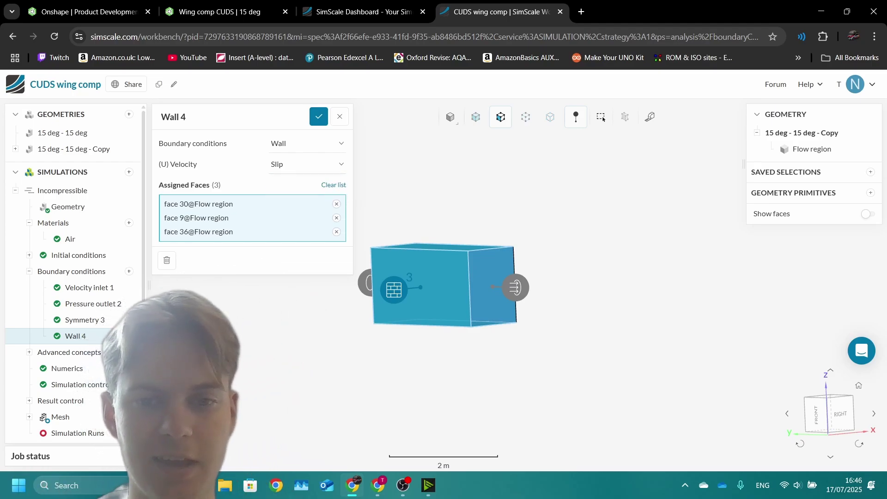
drag(430, 288, 422, 289)
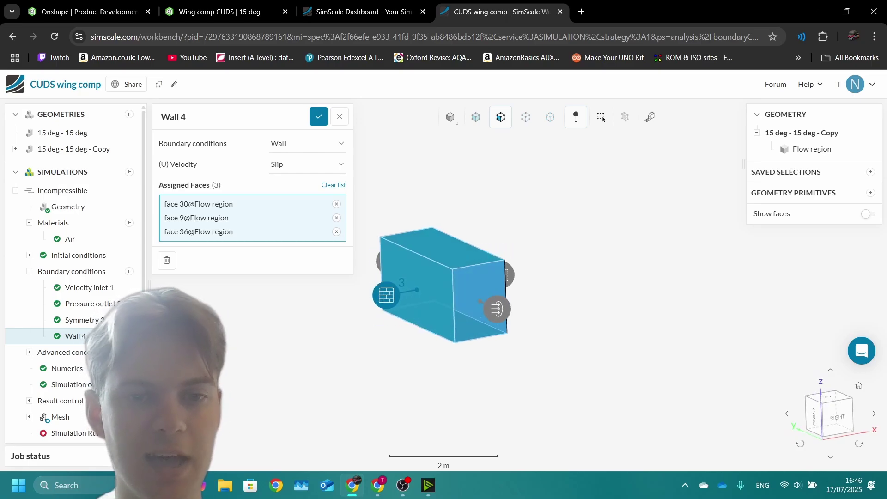
click(319, 117)
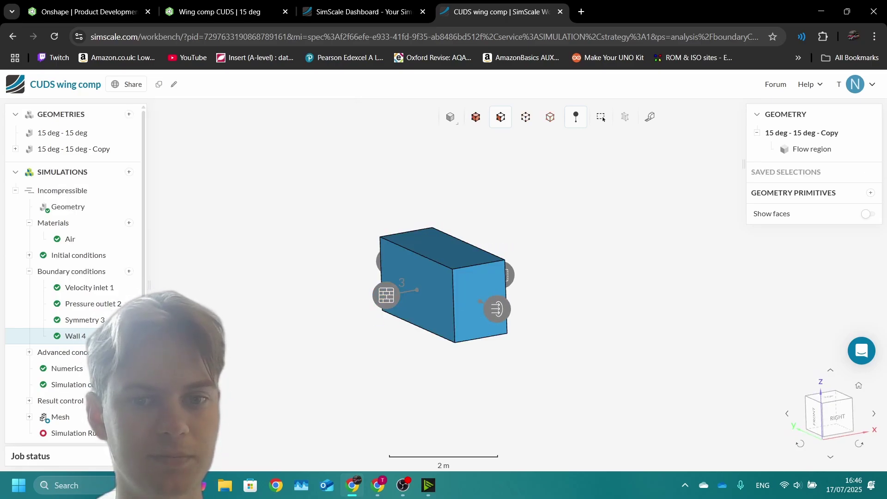
- Add a force and moment coefficients result control to the simulation
drag(342, 277, 342, 245)
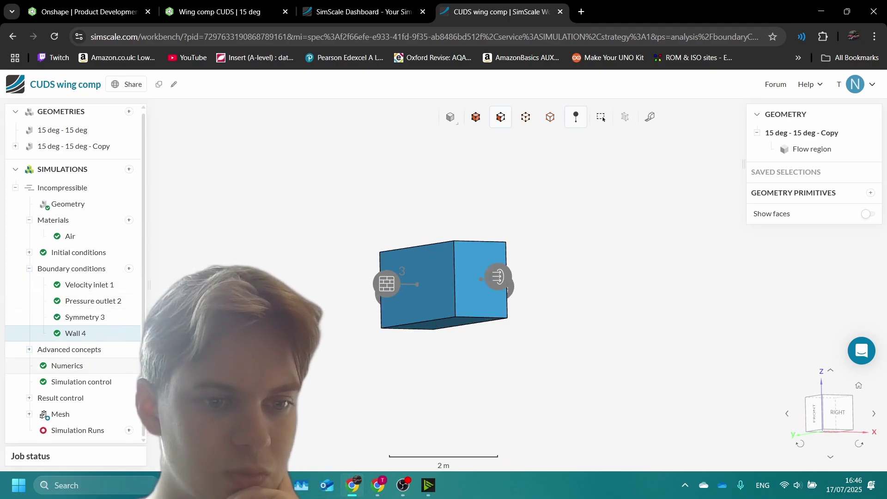
scroll(128, 365, down, 2)
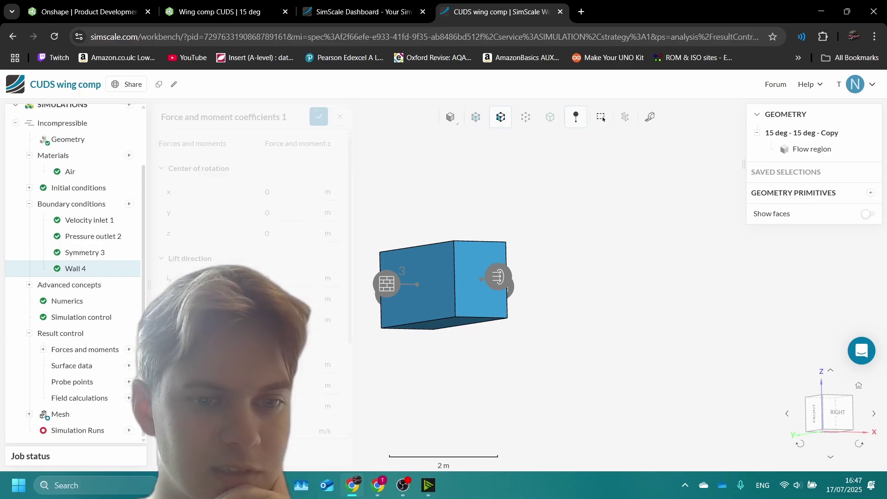
click(129, 350)
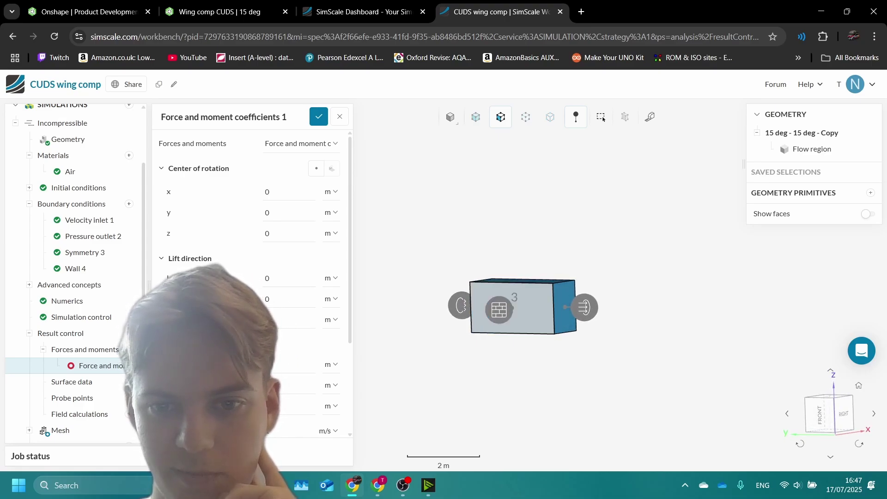
- Hide the flow region's outer side face to expose the wing inside
right_click(531, 307)
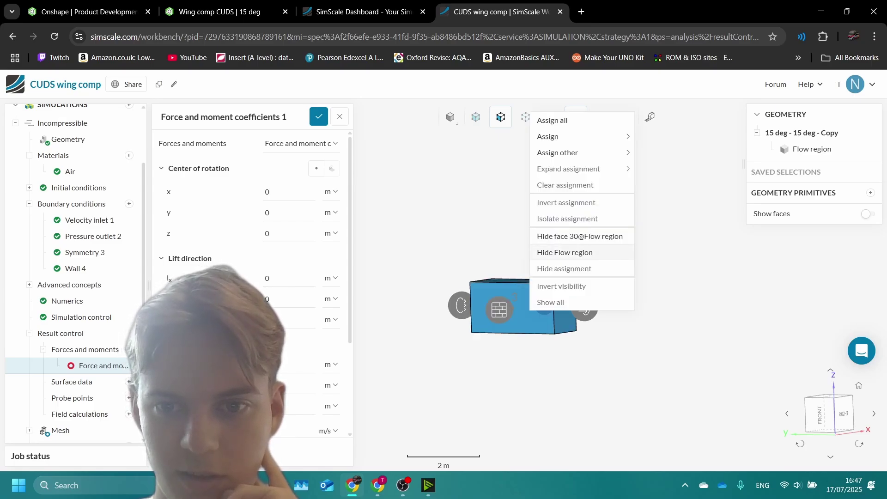
click(557, 236)
scroll(529, 306, down, 3)
scroll(528, 306, up, 8)
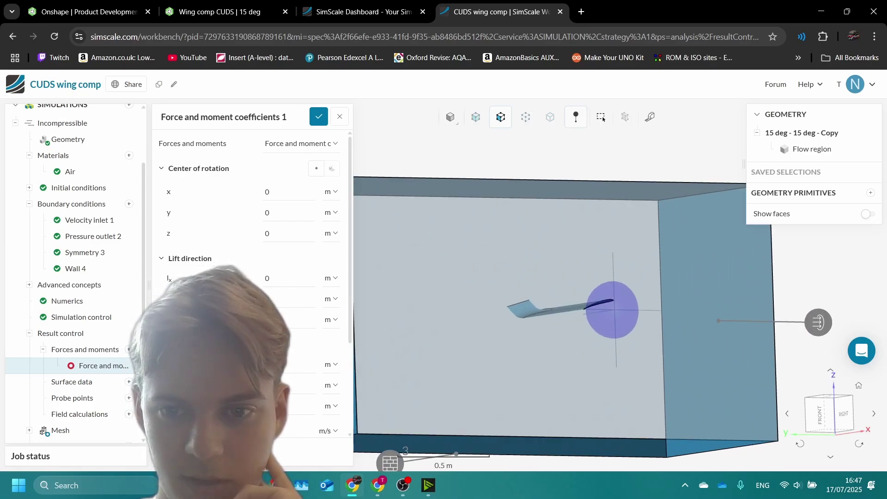
drag(545, 324, 617, 324)
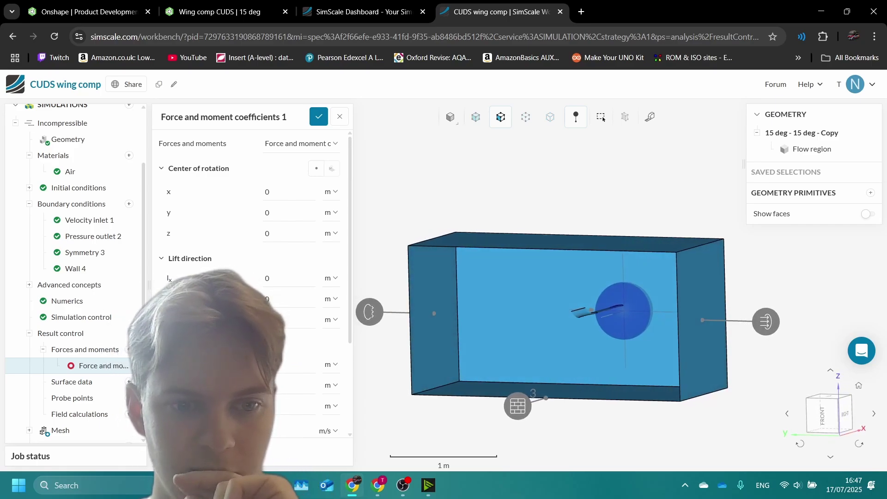
- Set the drag direction of the force and moment coefficients to x 0, y 1, z 0
scroll(252, 277, down, 1)
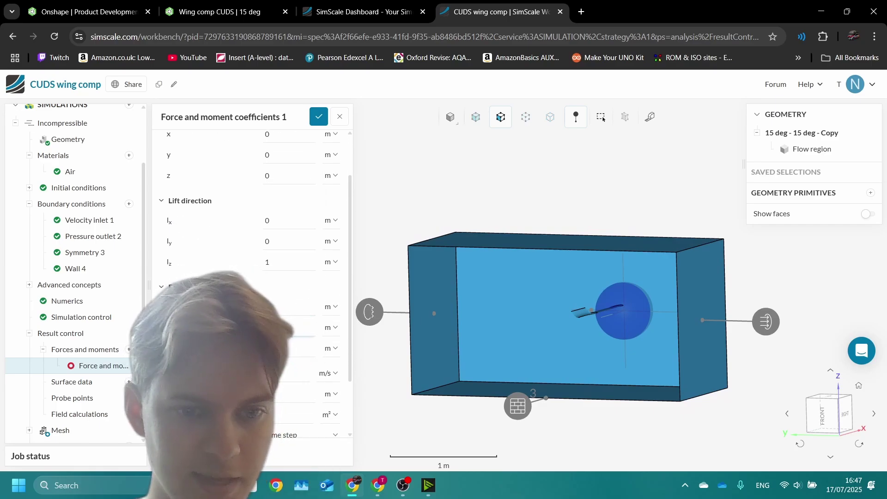
scroll(252, 277, down, 1)
text(1)
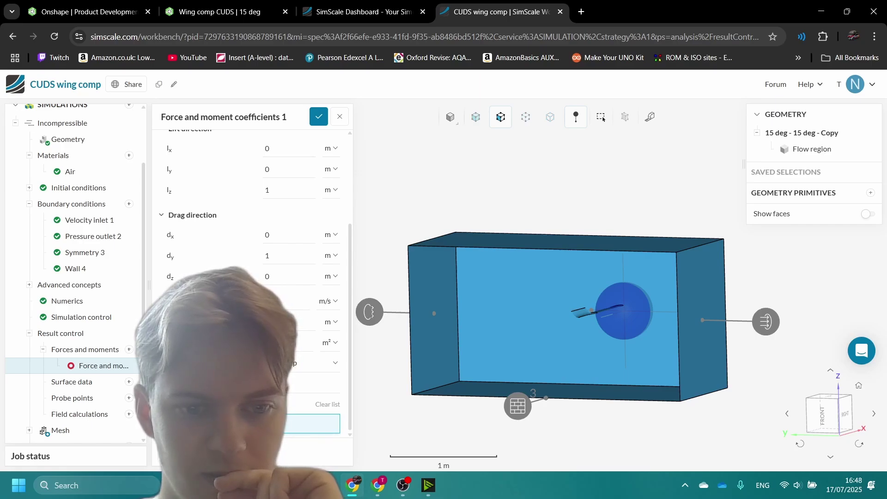
- Hide the flow region's symmetry face at the wing root and its upper and lower faces
scroll(600, 290, up, 5)
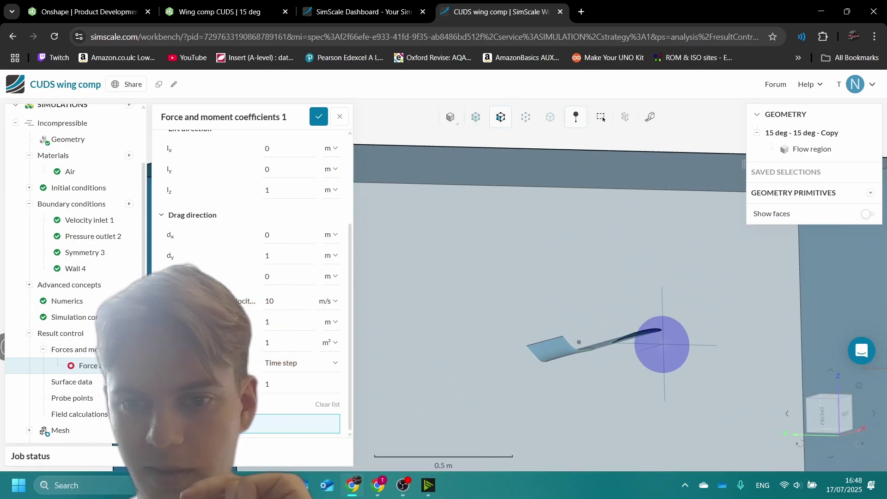
scroll(589, 320, up, 3)
scroll(587, 320, down, 8)
right_click(546, 299)
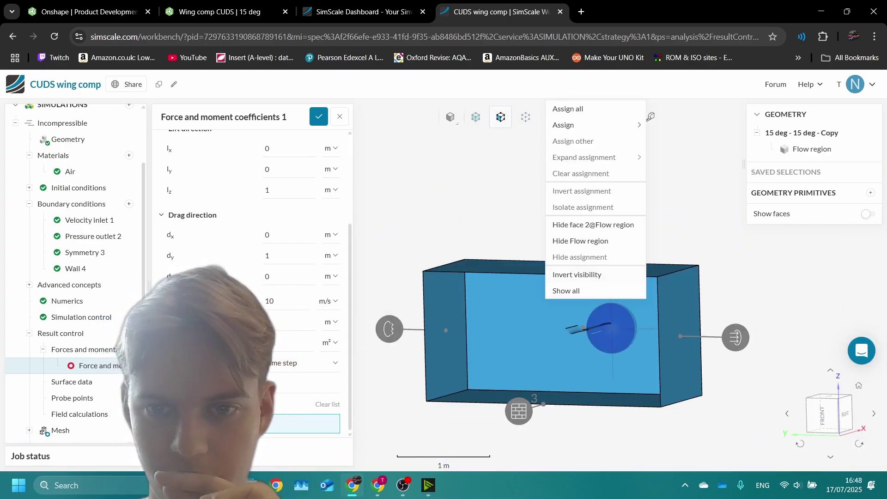
click(593, 225)
right_click(557, 266)
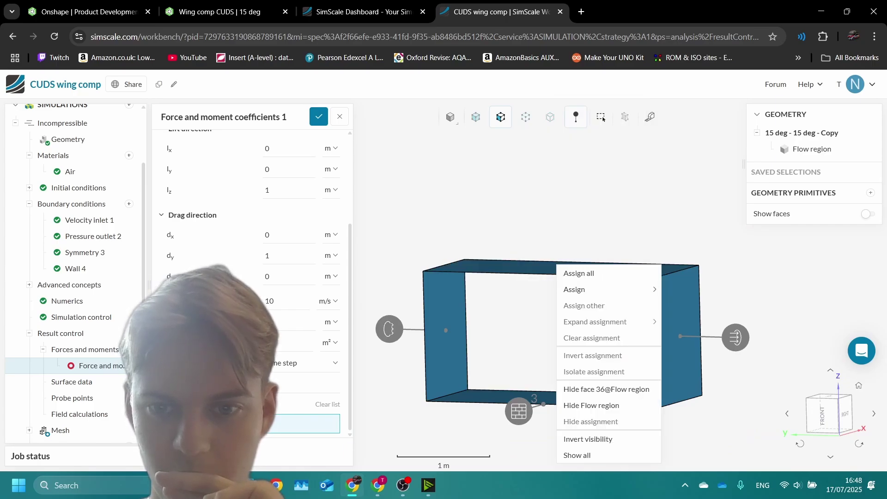
click(606, 389)
right_click(591, 401)
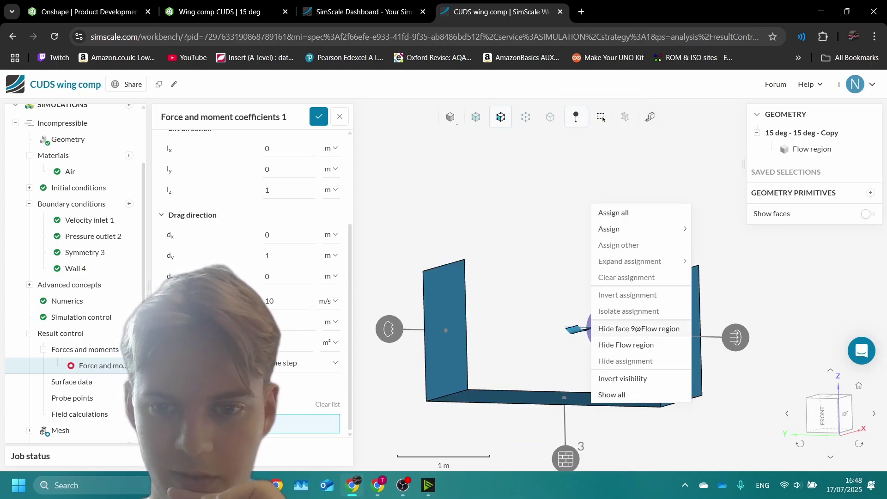
click(632, 329)
- Assign the wing and winglet surfaces to the force and moment coefficients, check that all are covered, and save the result control
mouse_move(554, 272)
mouse_down()
mouse_move(576, 322)
mouse_move(557, 305)
mouse_move(559, 289)
mouse_up()
scroll(576, 322, up, 5)
click(601, 310)
click(589, 359)
scroll(583, 359, up, 10)
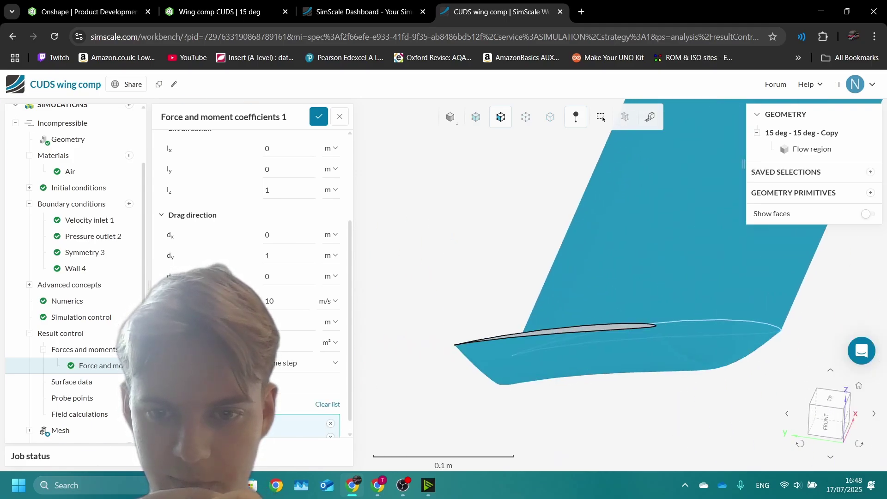
scroll(583, 347, down, 10)
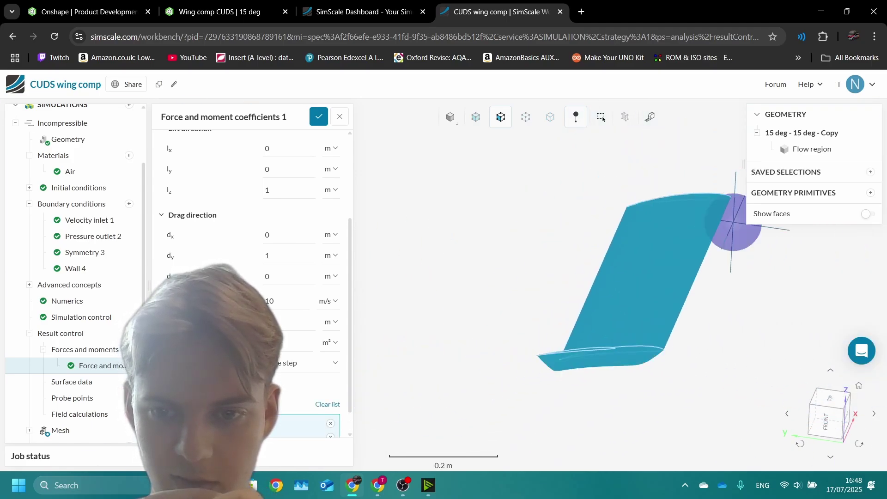
drag(583, 347, 642, 319)
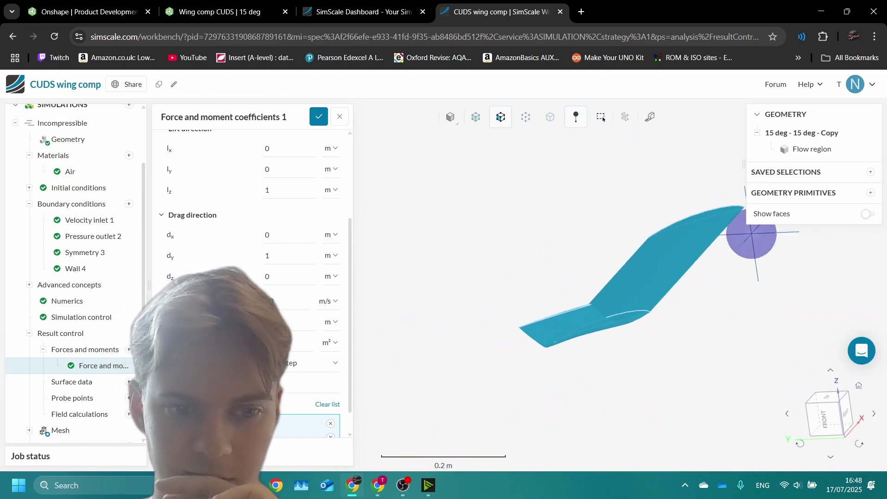
scroll(252, 284, up, 4)
scroll(253, 284, down, 4)
click(319, 116)
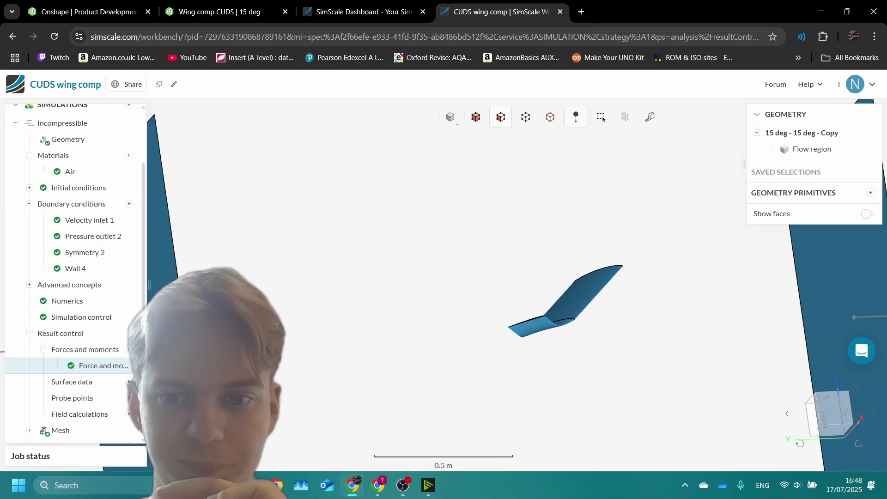
mouse_move(434, 295)
mouse_down()
mouse_move(476, 277)
mouse_move(434, 279)
mouse_up()
scroll(74, 270, down, 1)
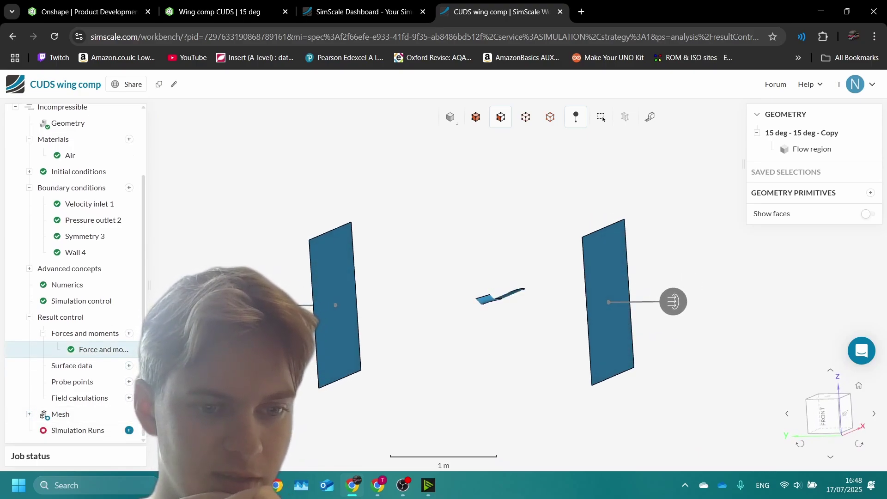
click(129, 430)
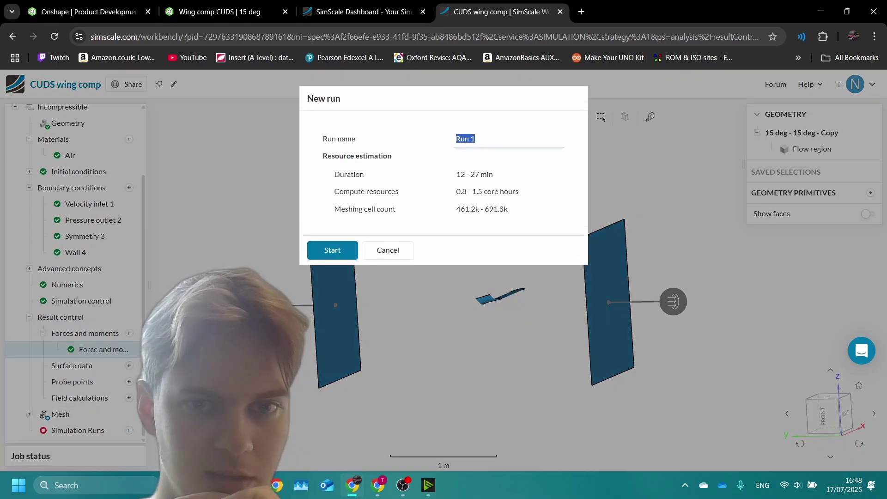
key(Return)
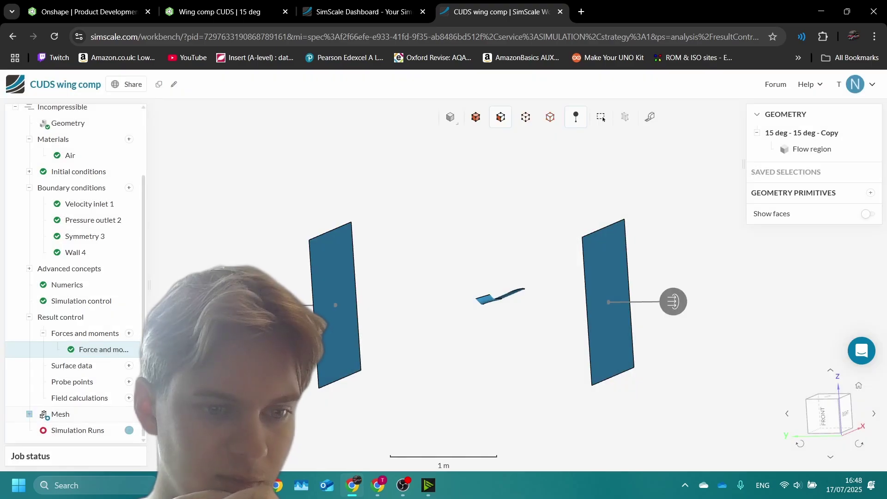
- Set the fineness of Mesh 1 to 5.4 and generate the mesh
click(61, 415)
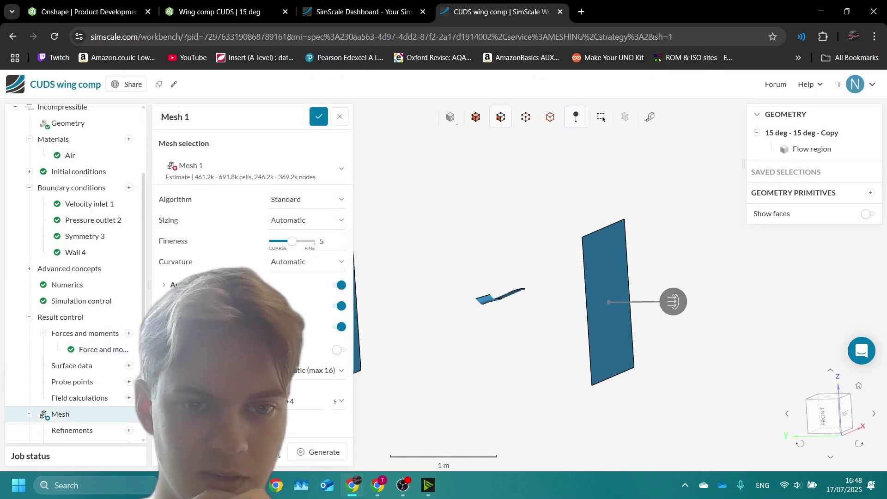
drag(292, 241, 294, 241)
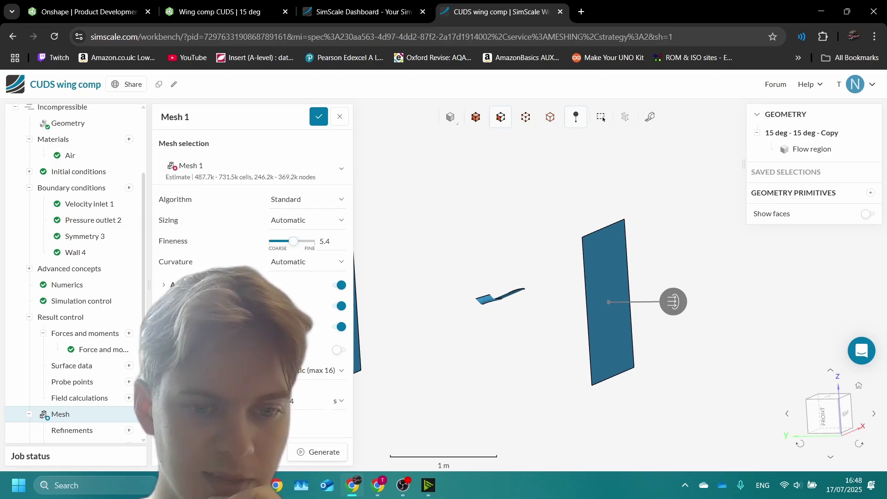
click(317, 453)
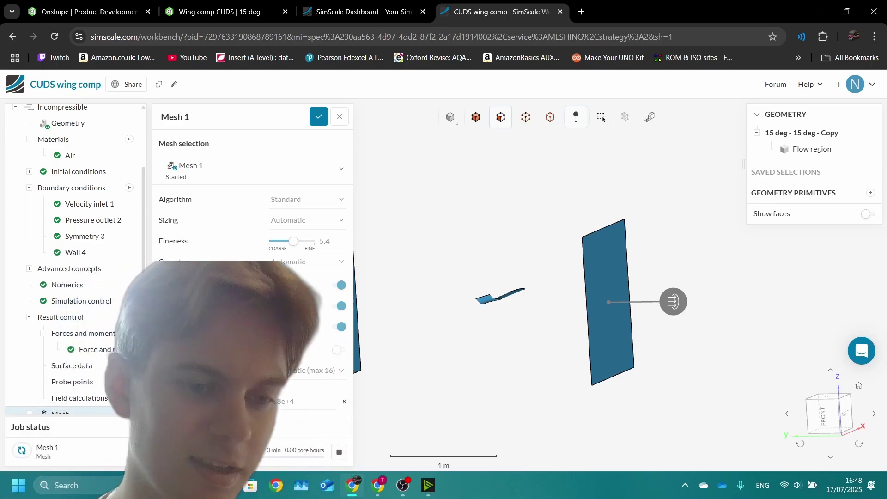
- Create and start a new simulation run named Run 1
scroll(76, 259, down, 1)
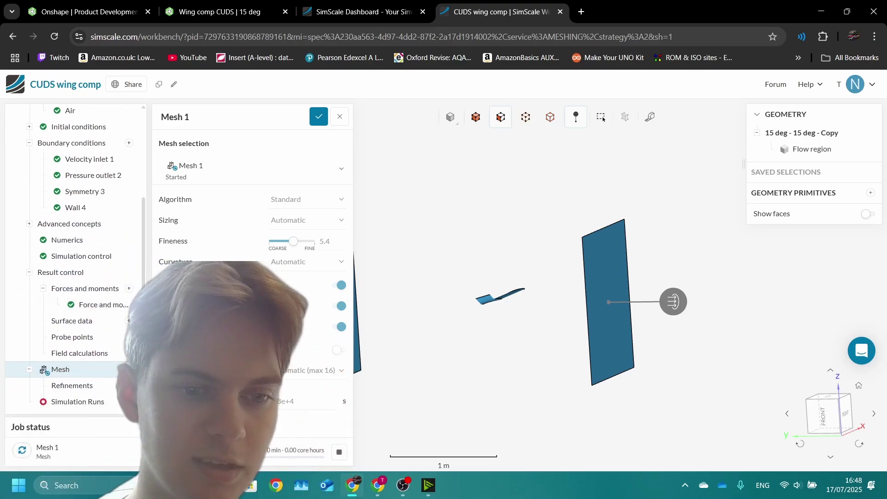
click(128, 401)
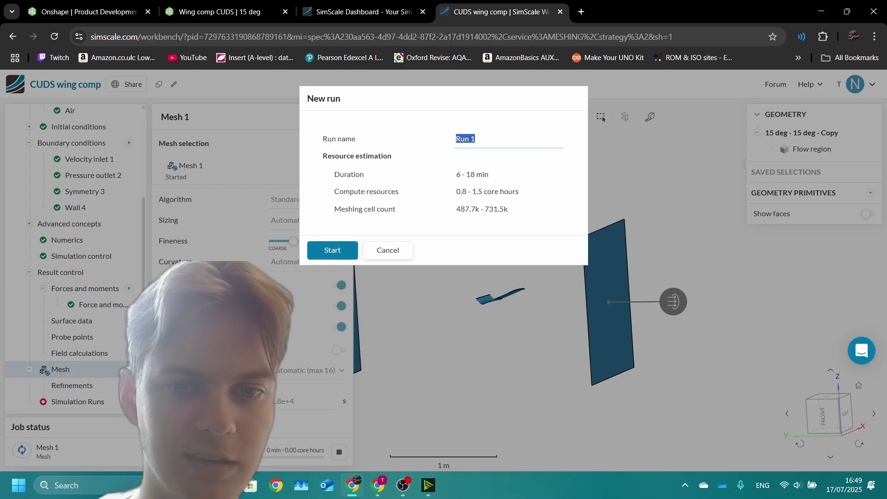
click(332, 250)
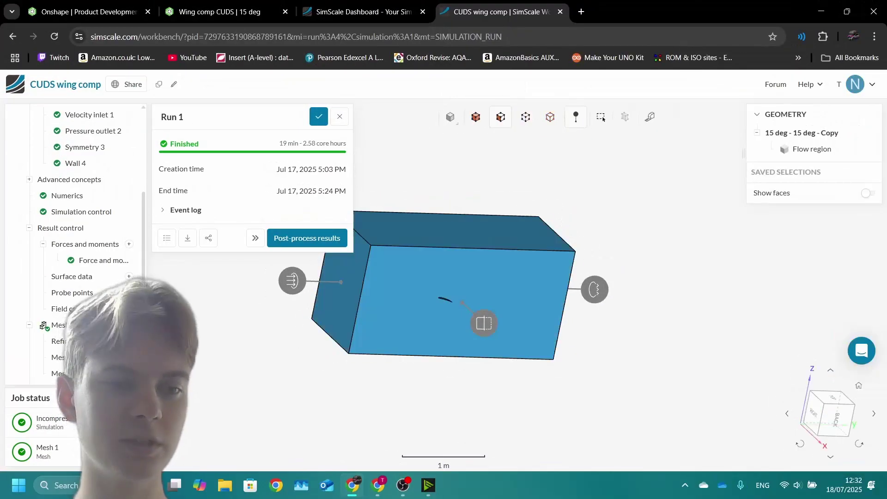
- Open the finished Mesh 1 and hide its outer side face to expose the meshed wing
click(63, 325)
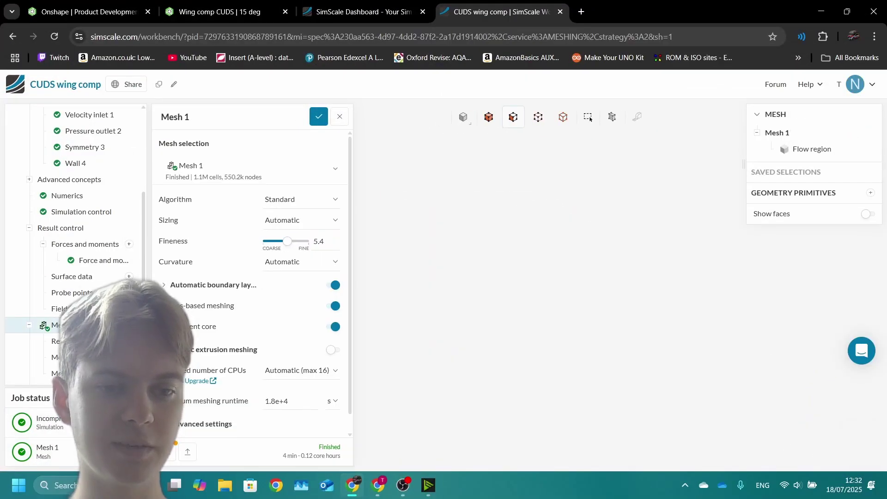
drag(523, 332, 508, 219)
right_click(384, 272)
right_click(411, 268)
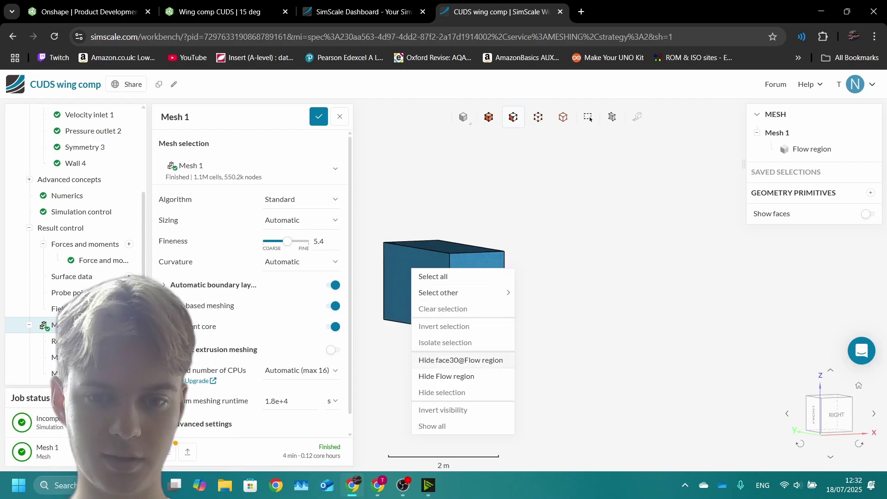
click(437, 360)
drag(420, 282, 466, 265)
scroll(461, 261, up, 5)
scroll(455, 318, up, 5)
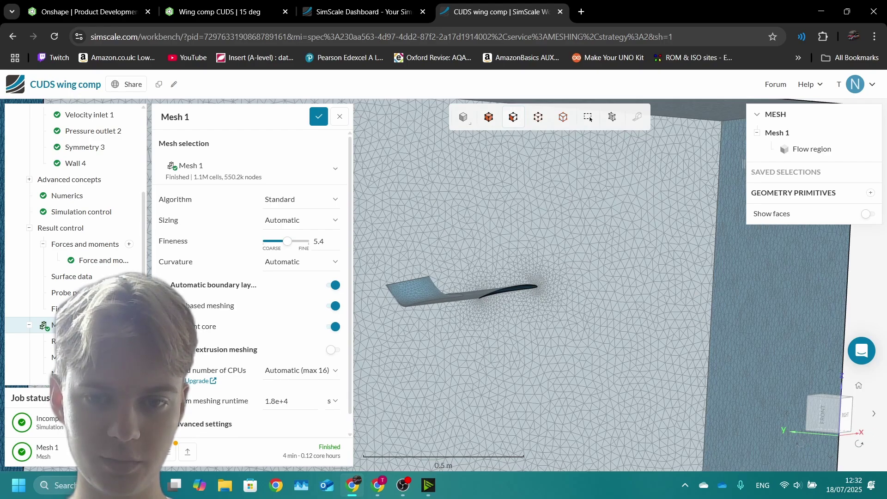
- Examine the mesh density on the wing and on the surrounding symmetry face from several angles
drag(456, 318, 513, 370)
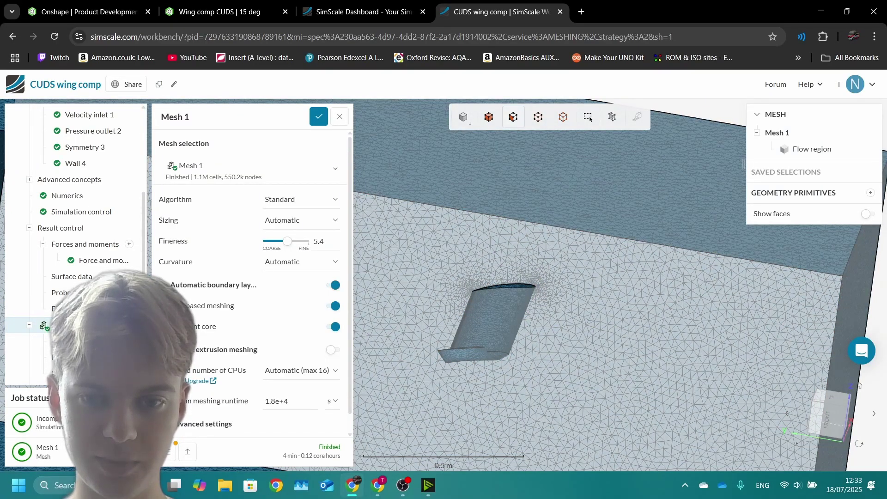
click(859, 385)
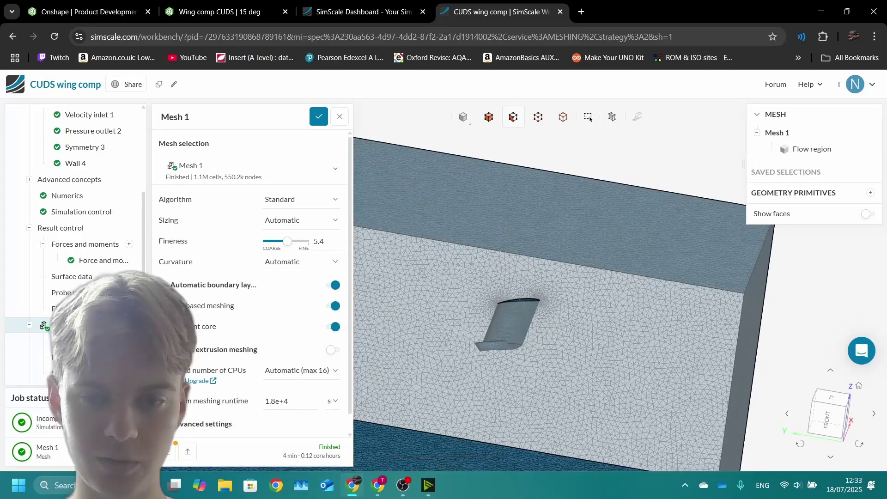
scroll(539, 339, down, 5)
scroll(540, 339, up, 1)
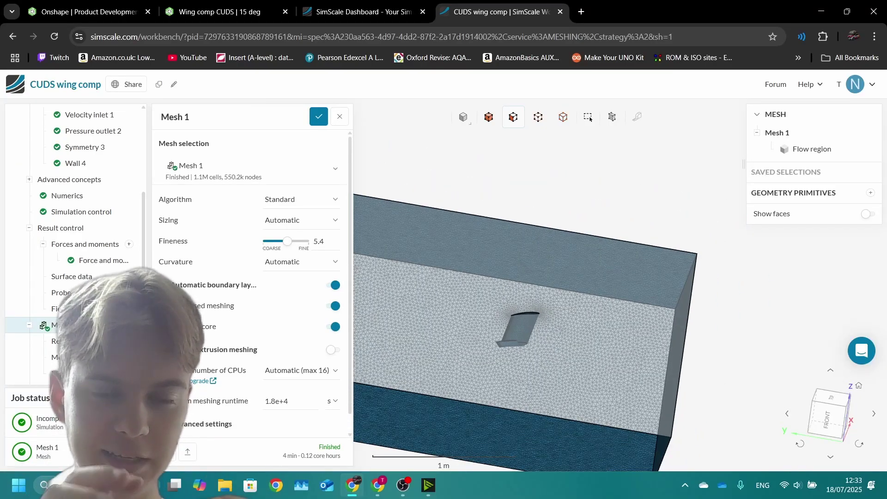
mouse_move(540, 339)
mouse_down()
mouse_move(540, 293)
mouse_move(531, 343)
mouse_up()
scroll(532, 342, up, 8)
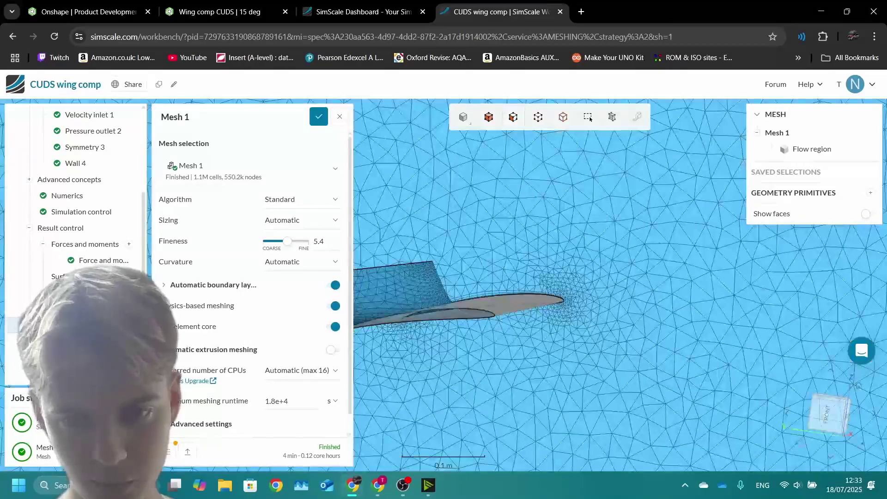
scroll(532, 319, down, 10)
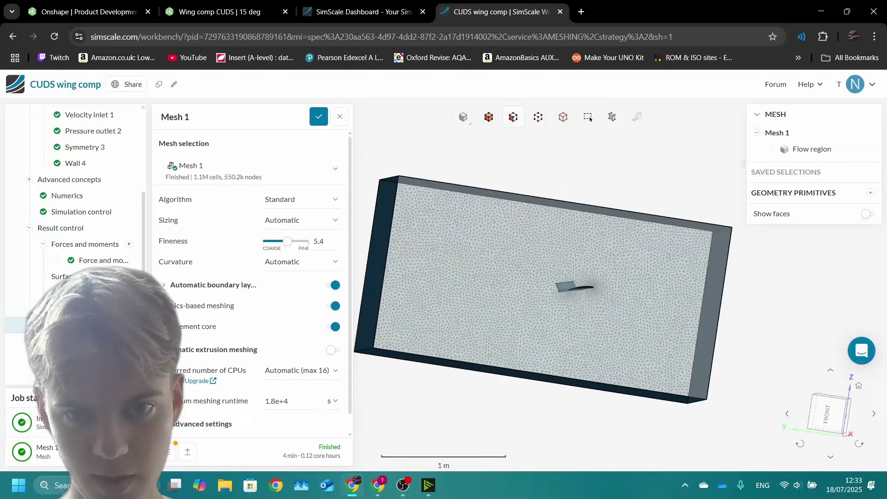
- Review the event log and quality metrics of Mesh 1, and open the finished Run 1
scroll(252, 277, down, 10)
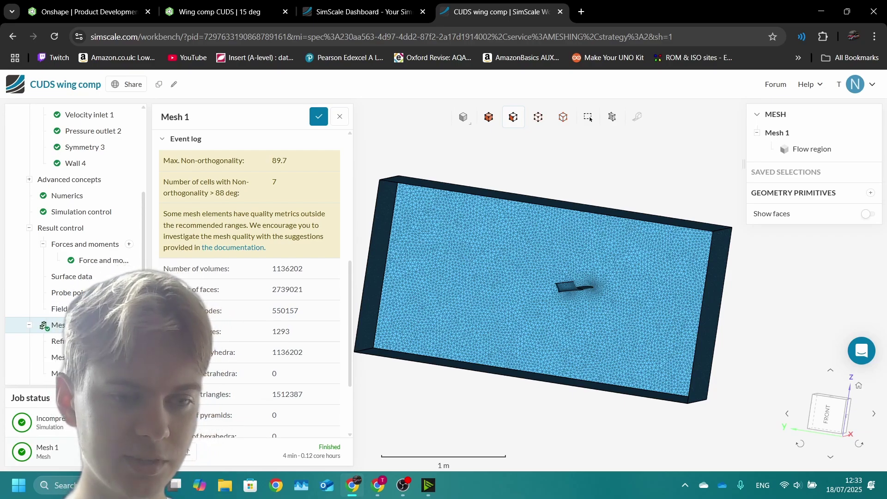
click(99, 423)
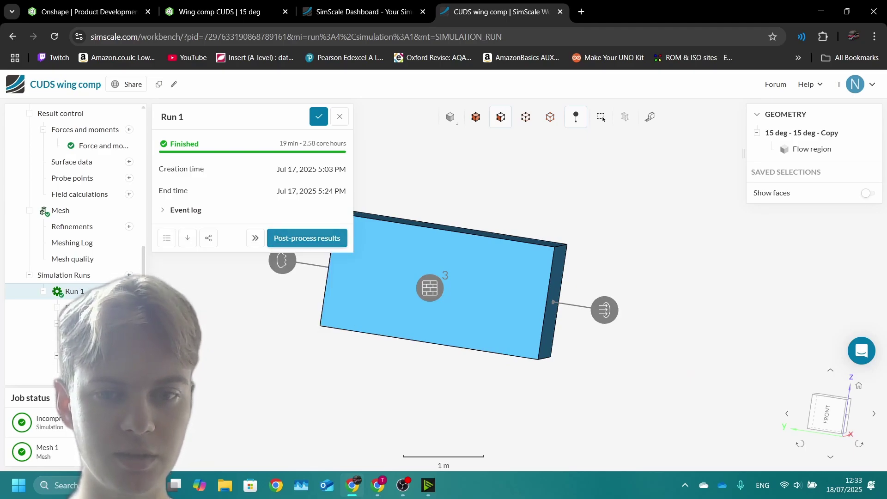
- Open the post-processing results of Run 1 and review its force and moment coefficient plot
click(307, 238)
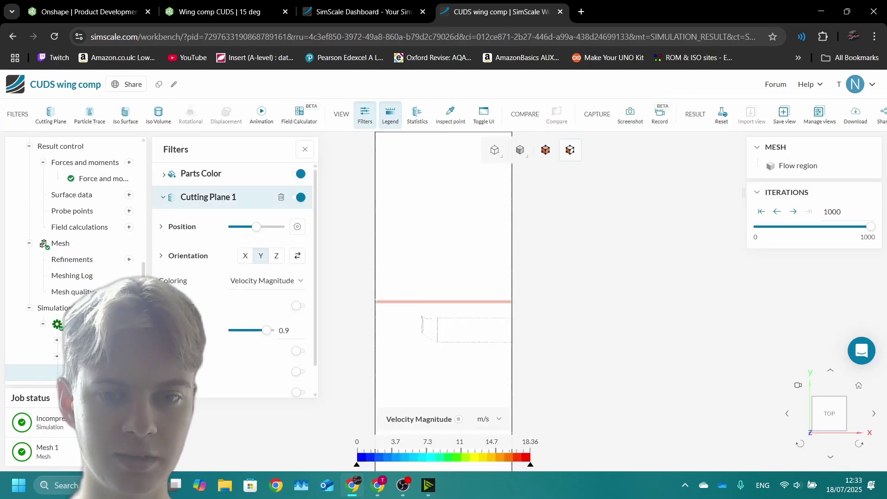
drag(443, 296, 564, 285)
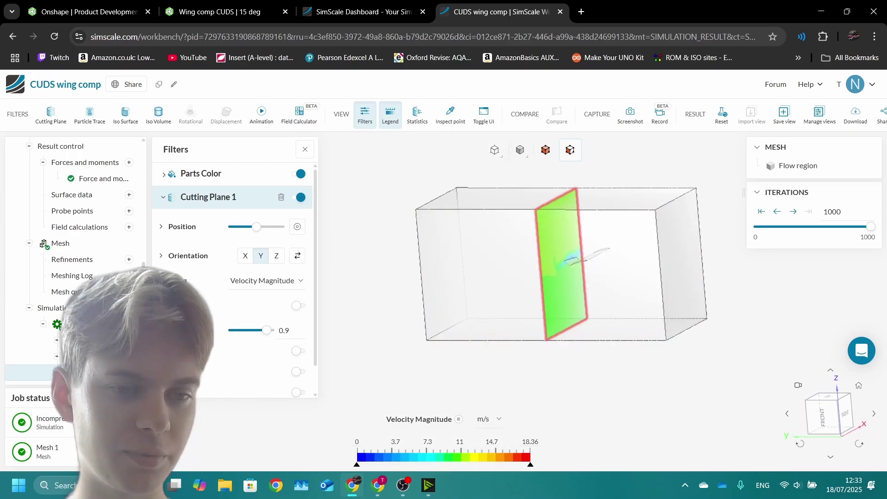
scroll(106, 293, down, 1)
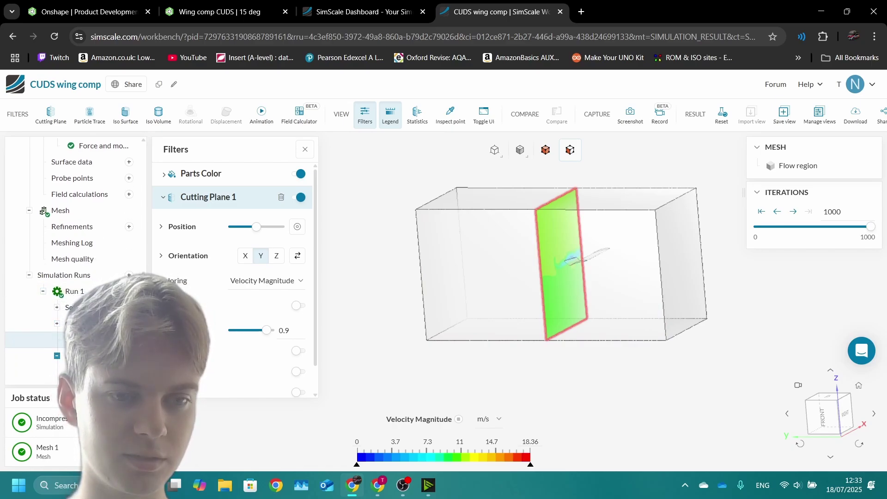
click(106, 355)
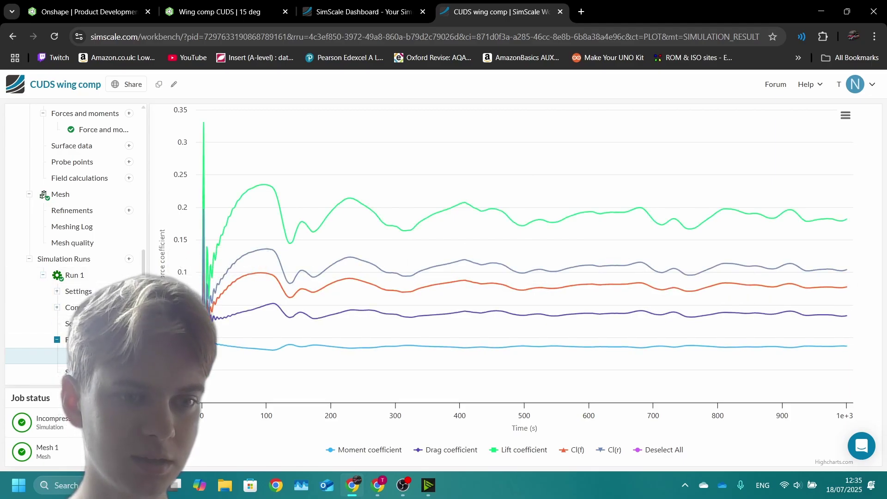
- Return to the solution fields, orient Cutting Plane 1 along X and shift its position across the wing
click(93, 324)
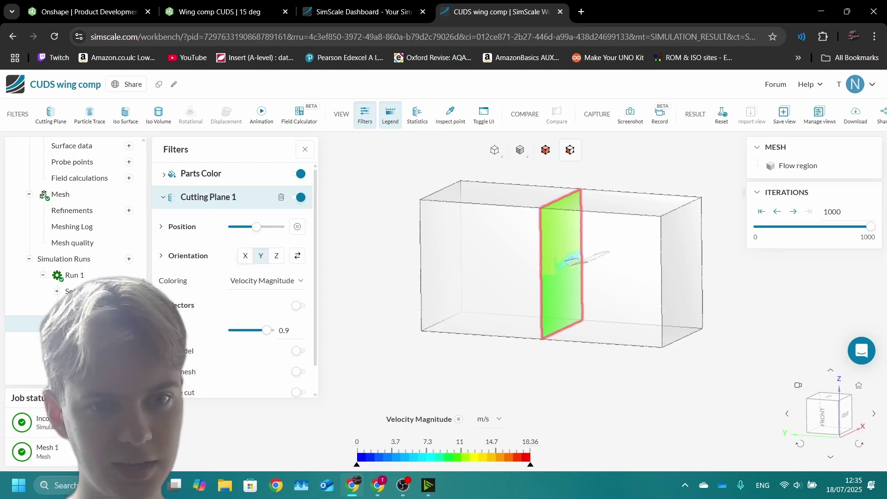
click(245, 256)
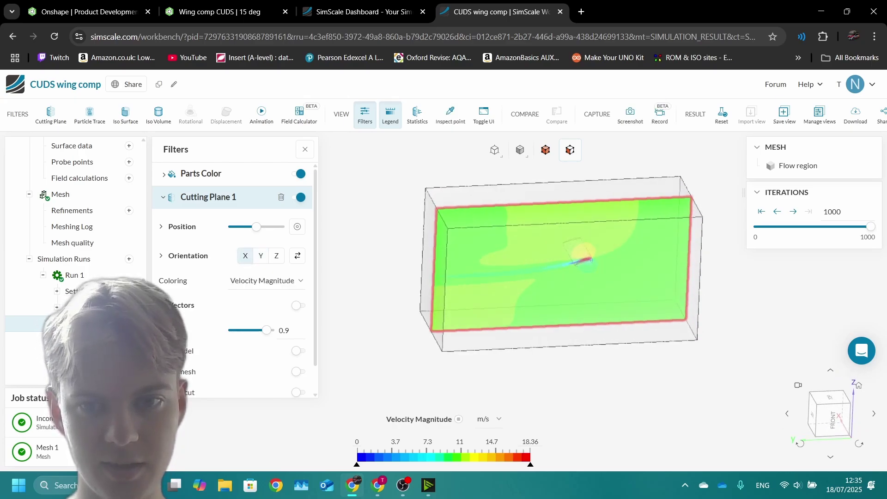
drag(561, 265, 536, 273)
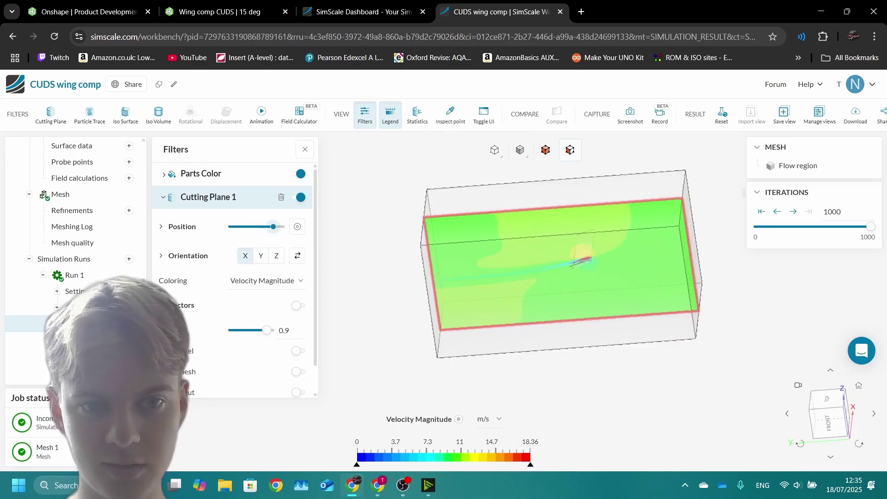
drag(273, 226, 271, 227)
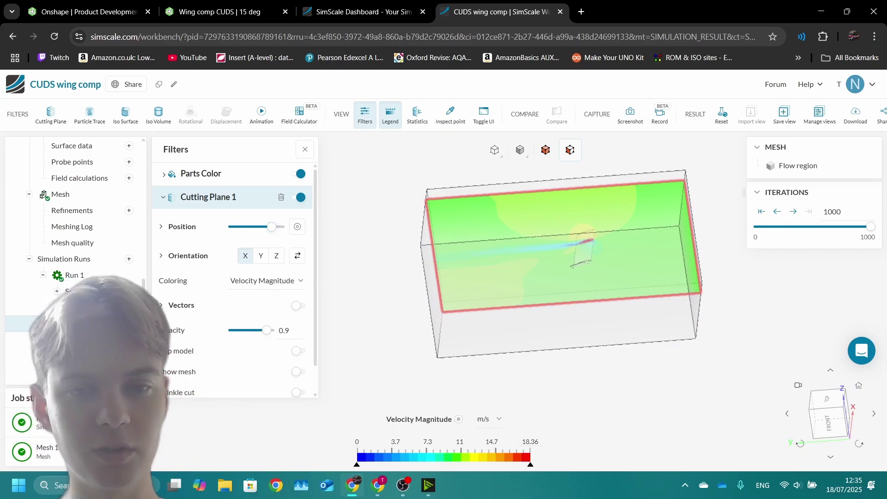
- Examine the velocity magnitude around the wing section and in its wake on the X cutting plane
drag(580, 217, 586, 252)
scroll(587, 250, up, 5)
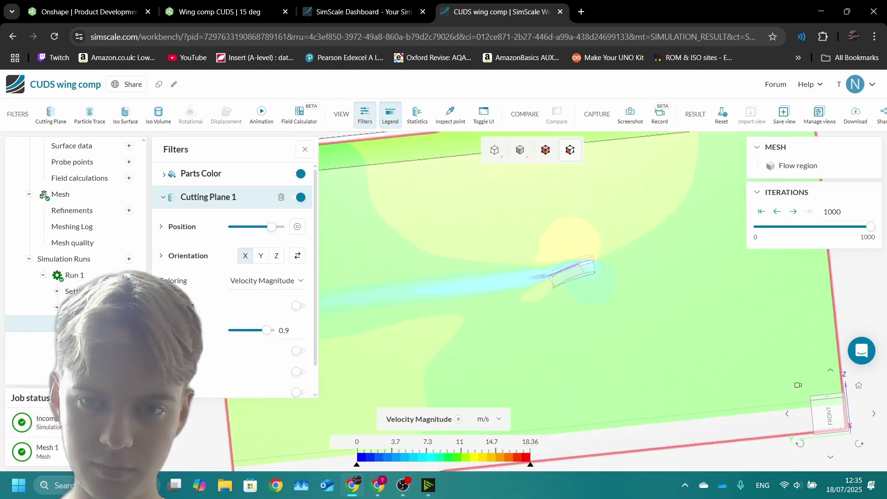
scroll(573, 267, down, 3)
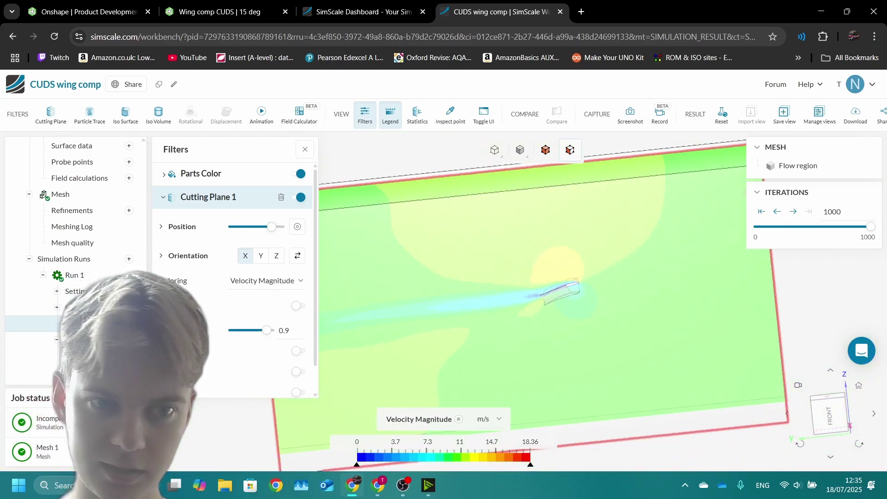
scroll(573, 268, down, 3)
scroll(555, 300, up, 5)
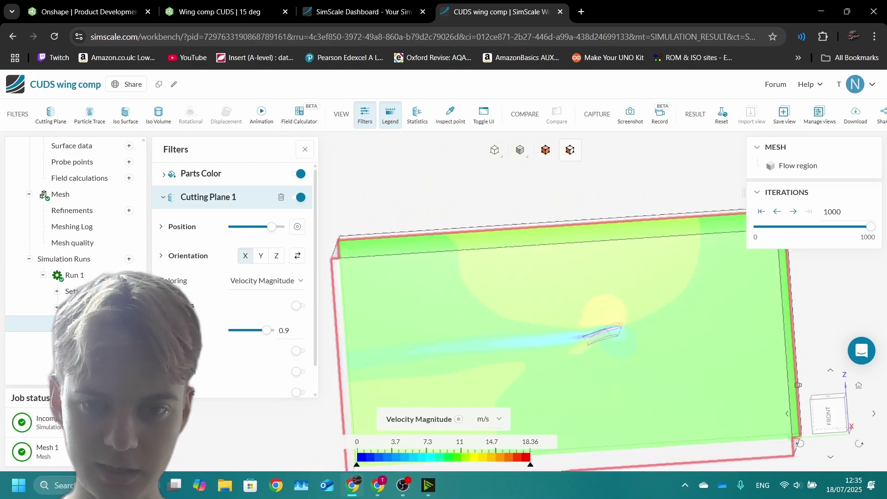
scroll(589, 337, up, 8)
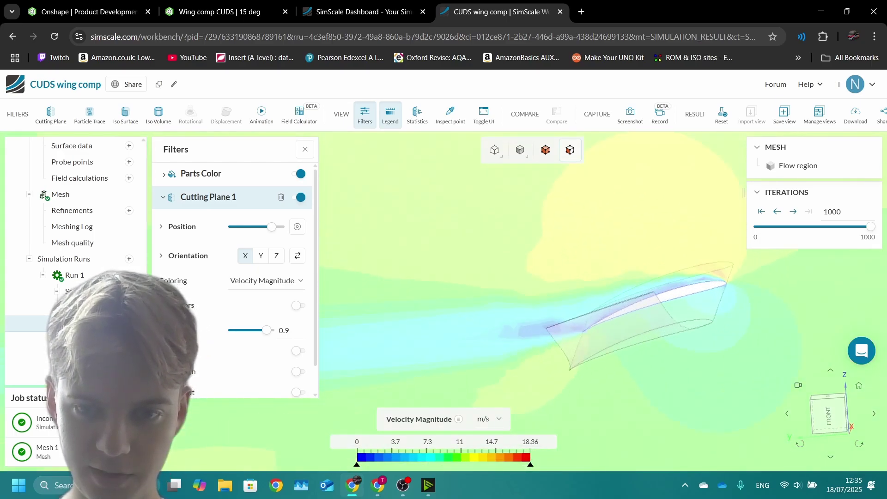
drag(590, 337, 611, 322)
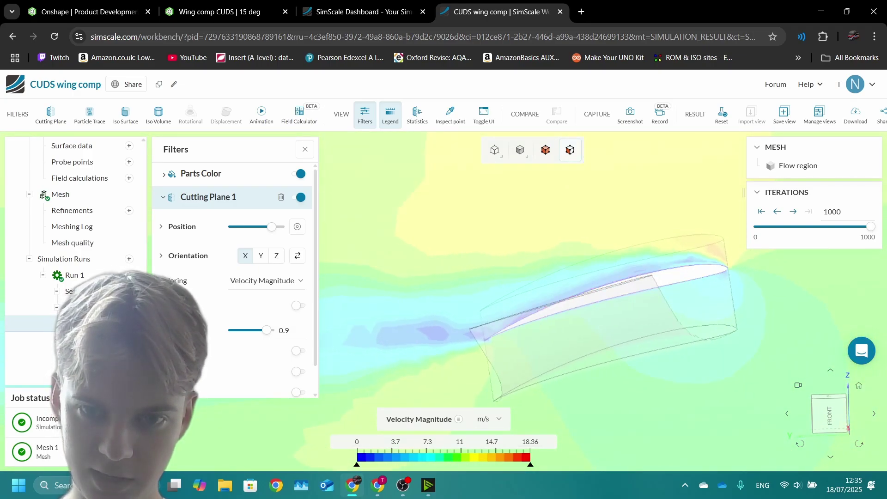
scroll(578, 329, down, 10)
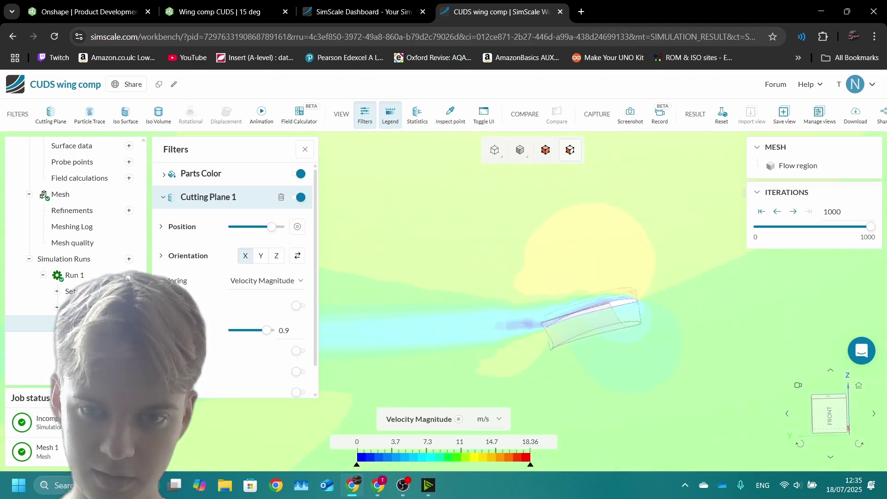
mouse_move(578, 331)
mouse_down()
mouse_move(573, 354)
mouse_move(569, 344)
mouse_up()
scroll(566, 347, up, 6)
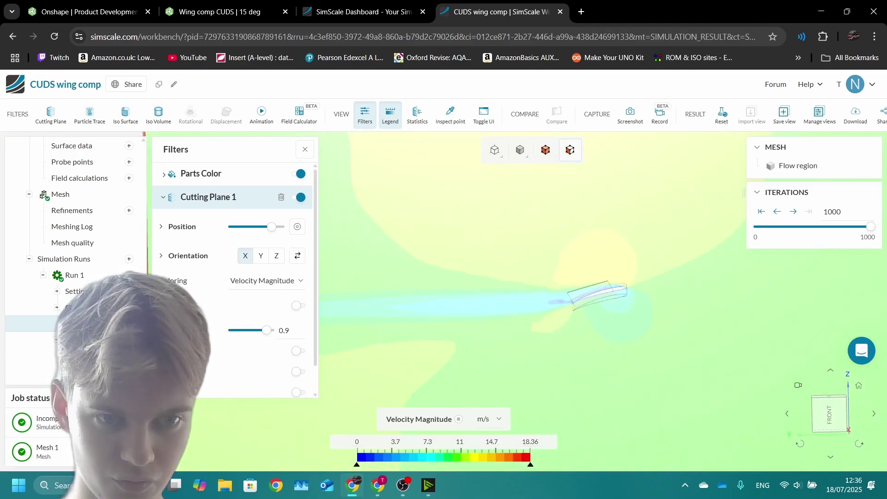
- Set the opacity of Cutting Plane 1 to 1 and reposition the plane along the wingspan
drag(269, 330, 272, 330)
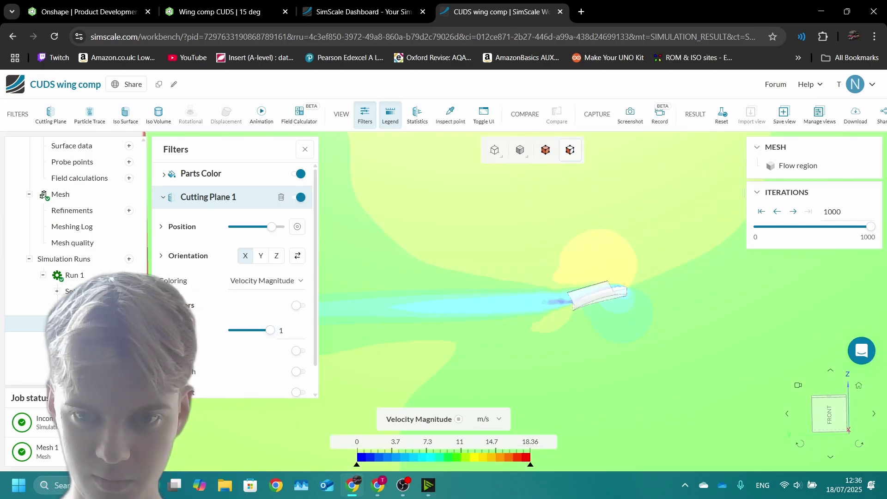
scroll(607, 315, up, 5)
drag(607, 316, 646, 317)
drag(242, 227, 244, 226)
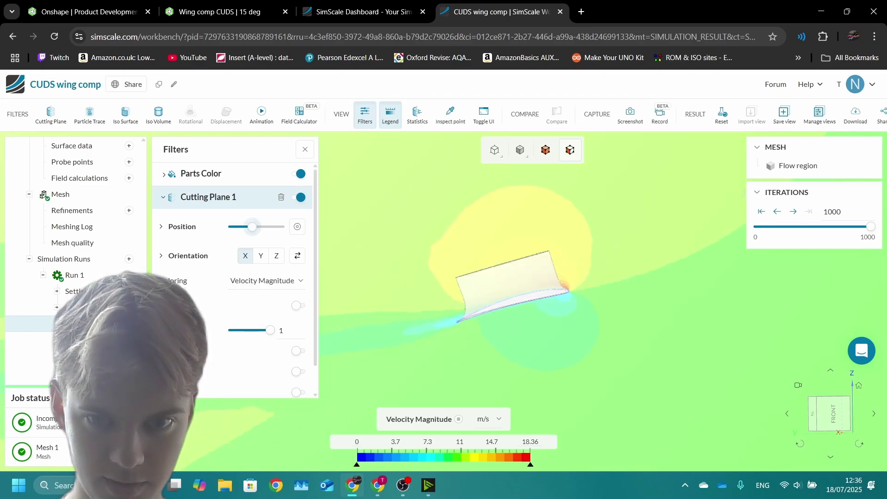
drag(462, 291, 504, 308)
scroll(462, 305, down, 5)
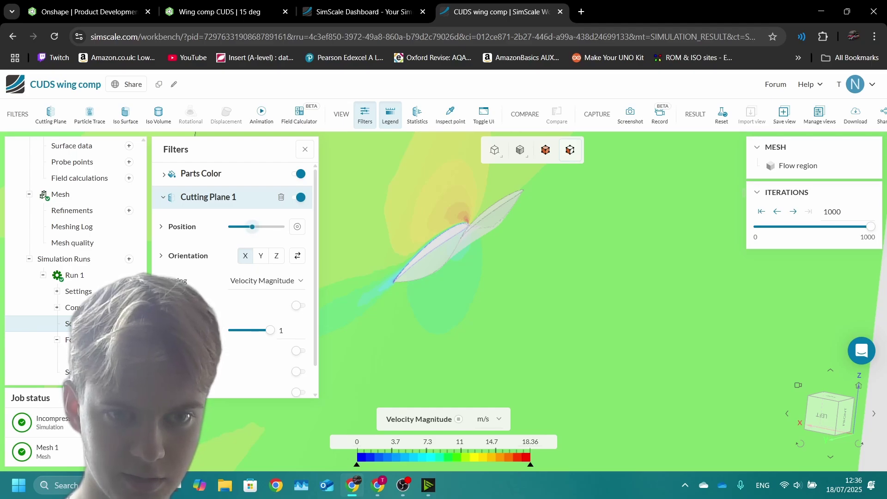
drag(251, 227, 266, 227)
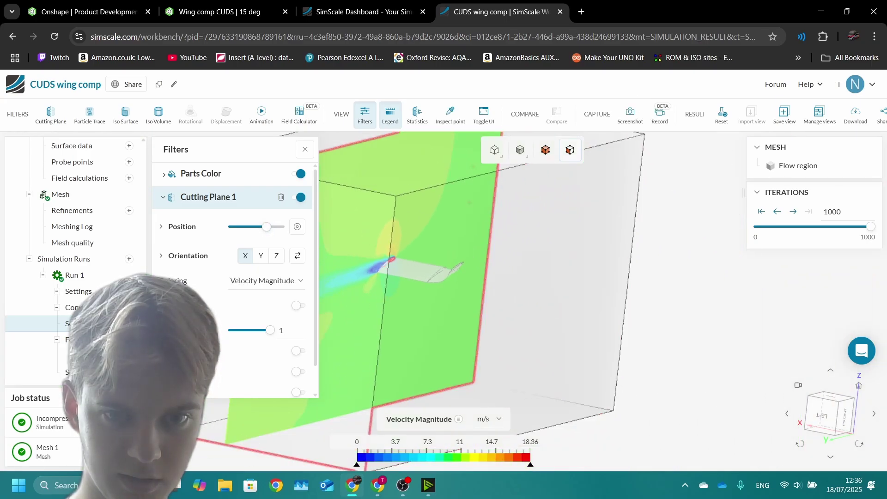
- Inspect the velocity distribution above, below and behind the wing at the repositioned cutting plane from several angles and distances
scroll(360, 269, up, 6)
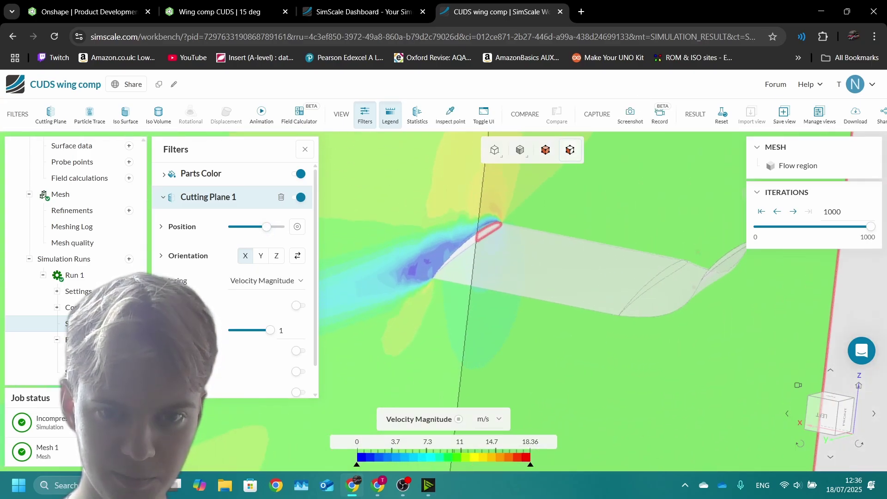
scroll(433, 273, up, 1)
scroll(354, 271, down, 5)
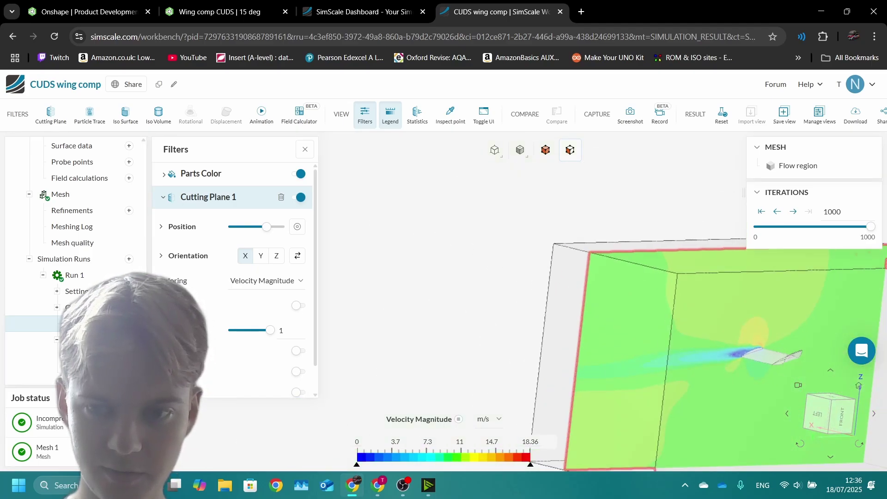
scroll(660, 301, down, 4)
scroll(661, 301, up, 2)
scroll(688, 351, up, 6)
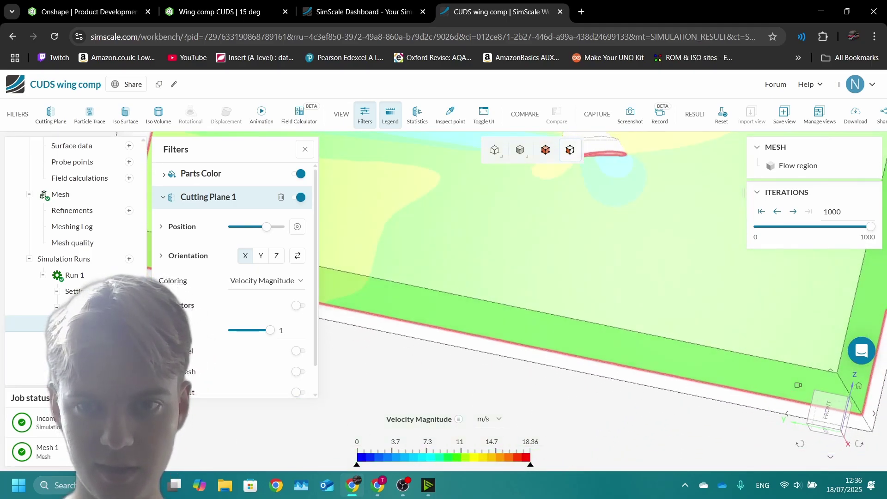
scroll(612, 212, down, 4)
scroll(613, 207, up, 6)
mouse_move(613, 207)
mouse_down()
mouse_move(613, 196)
mouse_move(622, 222)
mouse_up()
scroll(612, 184, down, 4)
scroll(611, 189, up, 5)
scroll(624, 195, up, 4)
scroll(621, 222, down, 4)
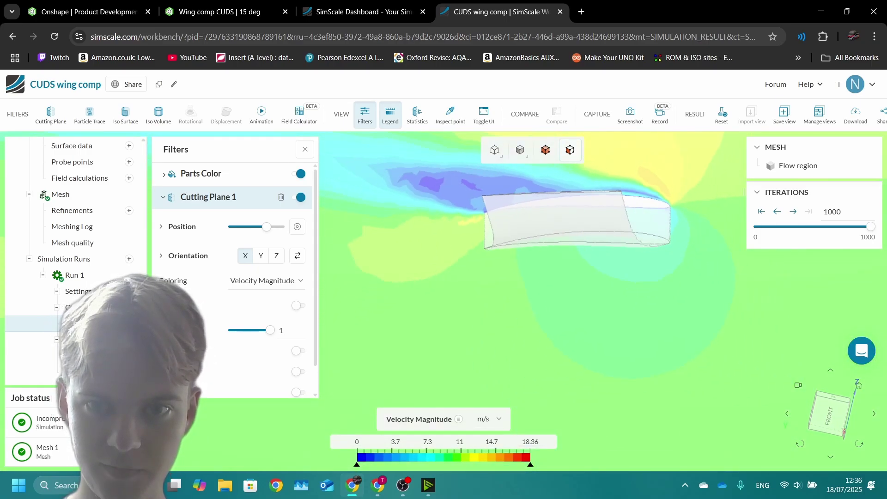
scroll(554, 254, down, 4)
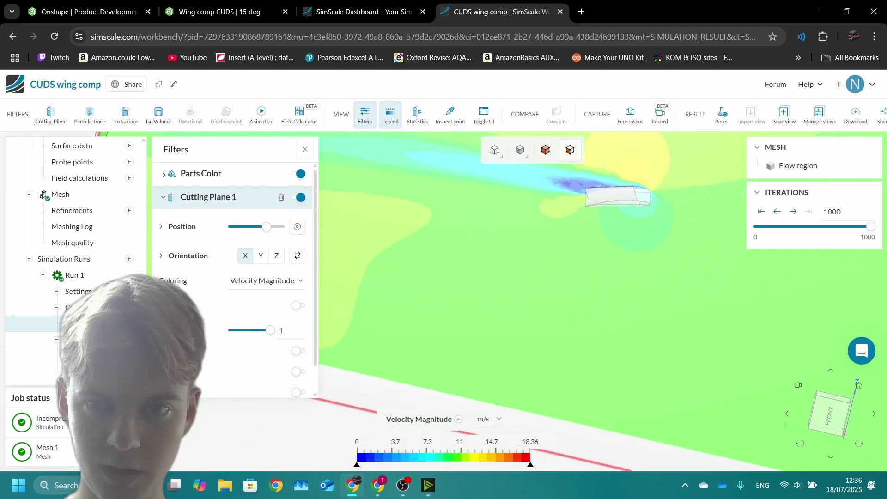
scroll(554, 254, up, 5)
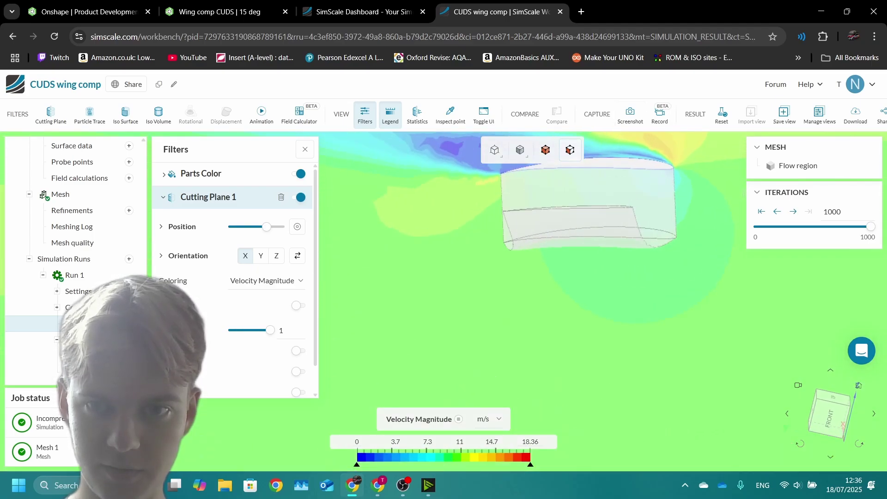
scroll(630, 157, up, 3)
scroll(630, 147, down, 2)
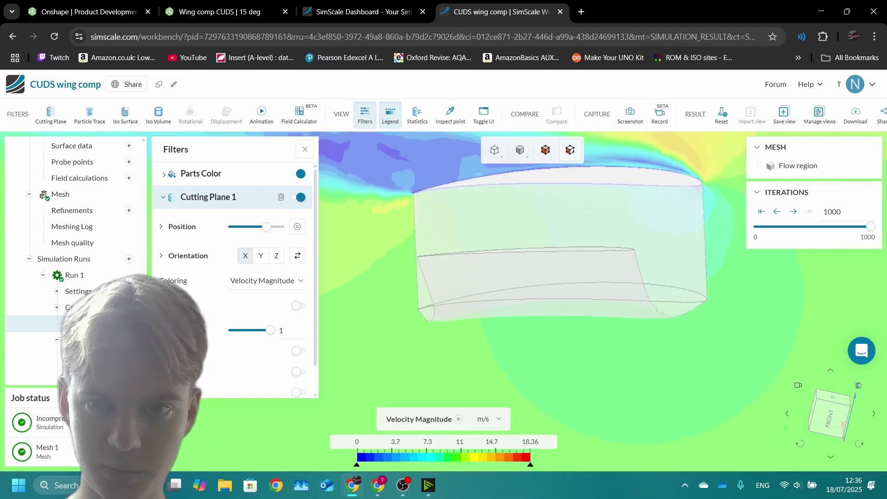
scroll(635, 163, down, 4)
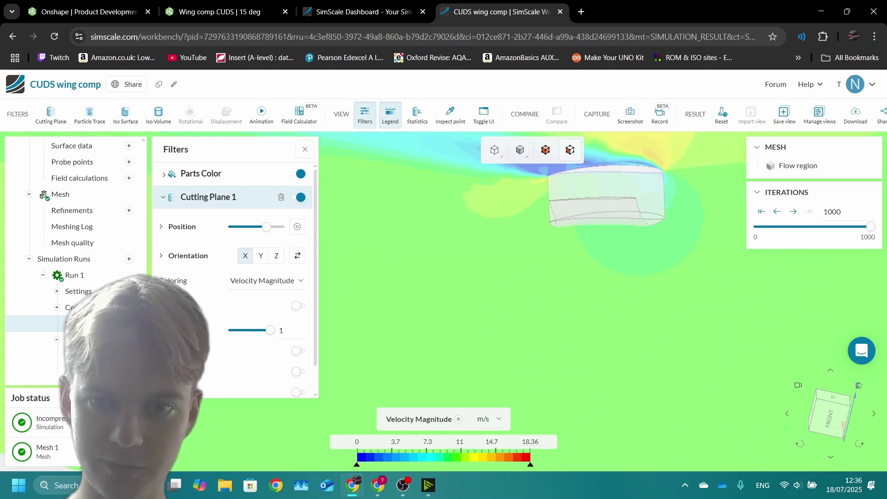
scroll(621, 199, down, 4)
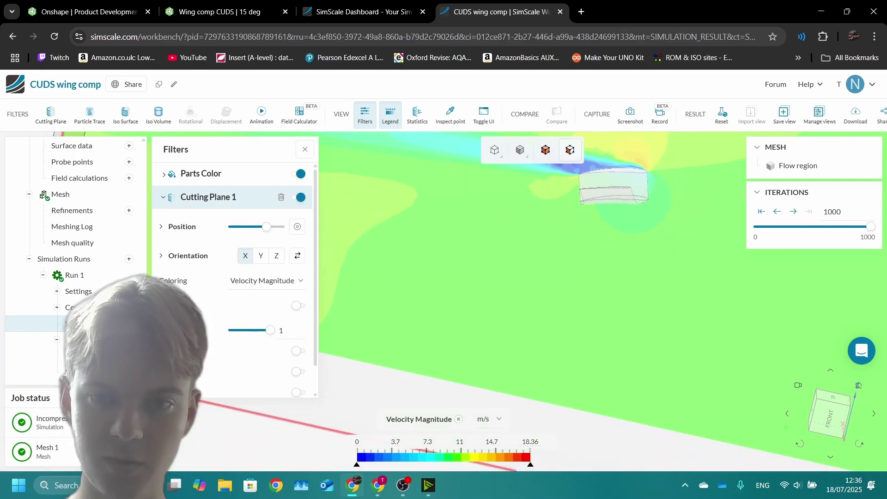
scroll(596, 152, up, 8)
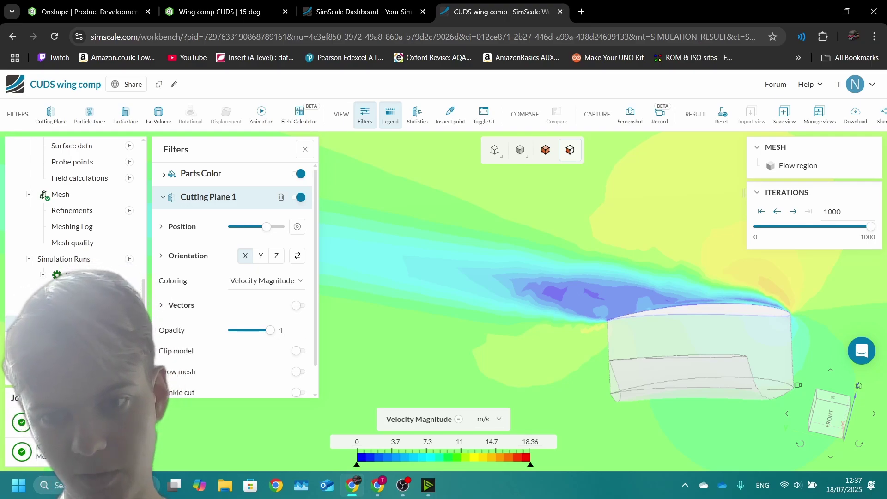
scroll(491, 231, down, 5)
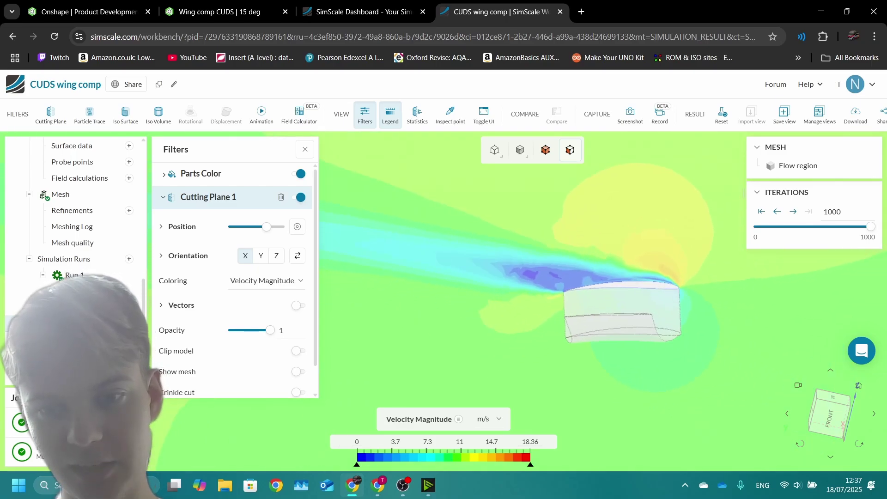
scroll(490, 231, down, 5)
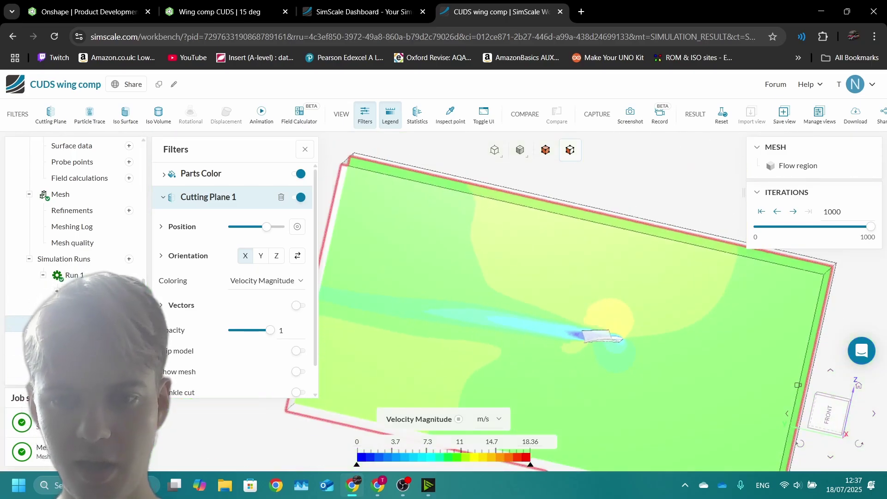
- Turn off Cutting Plane 1 and adjust the Parts Color opacity to a translucent flow region showing the wing inside
click(300, 197)
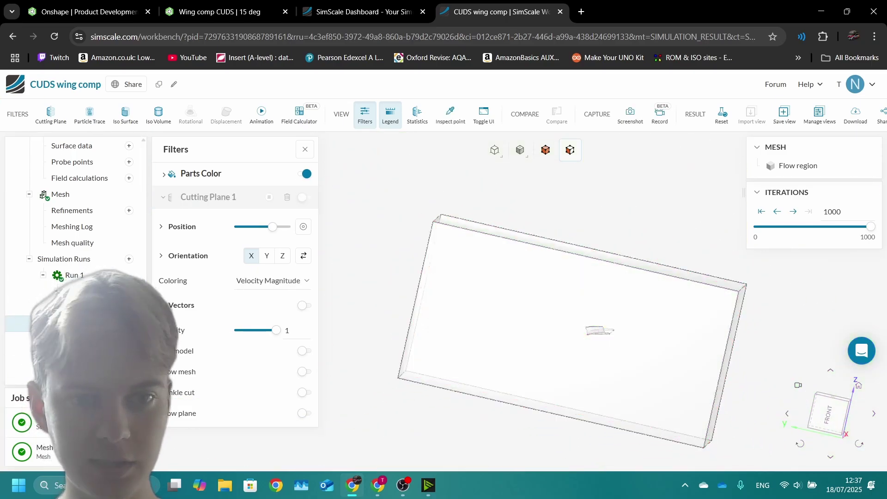
click(201, 173)
drag(610, 245, 587, 266)
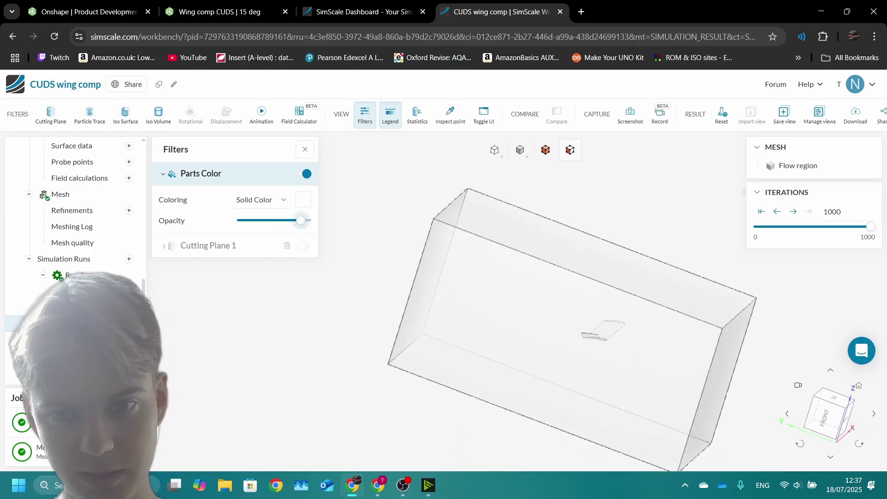
drag(309, 221, 312, 220)
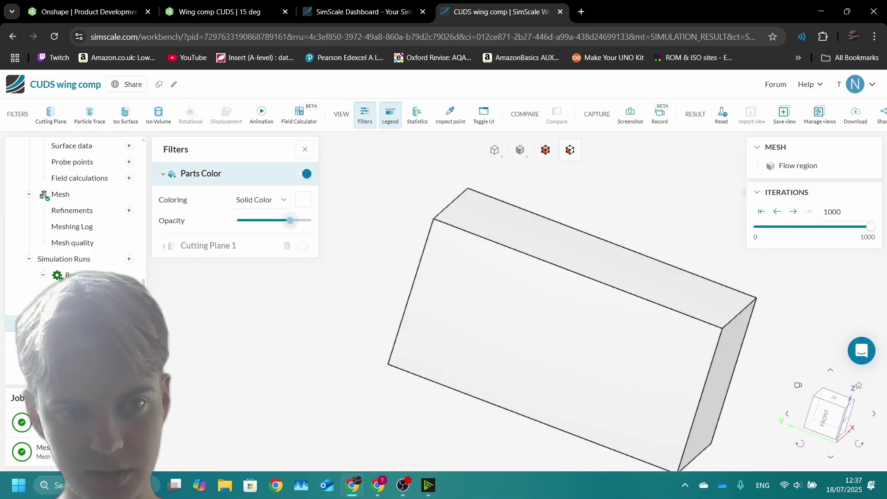
drag(522, 273, 483, 275)
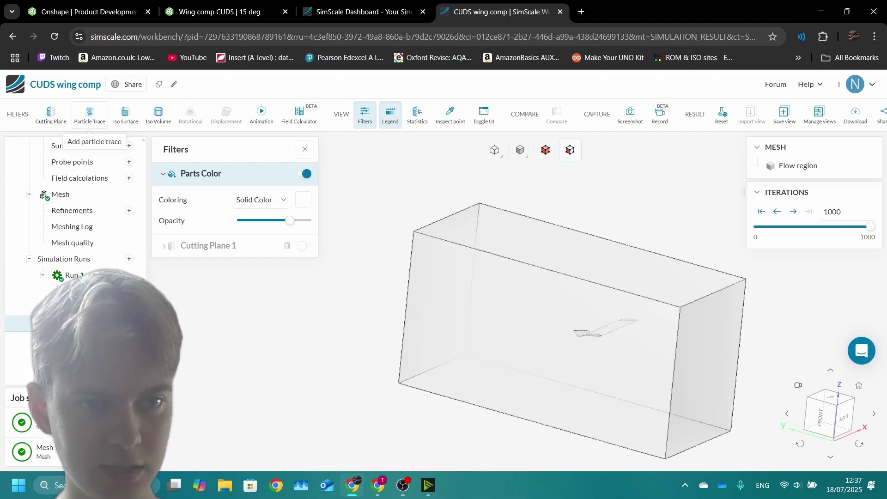
- Add a particle trace seeded on the flow region's inlet face upstream of the wing and turn Parts Color back on
click(89, 113)
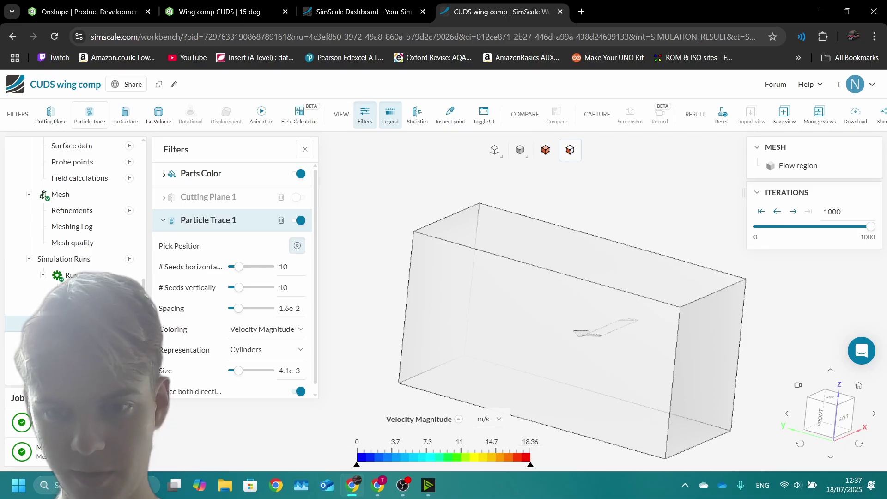
click(713, 347)
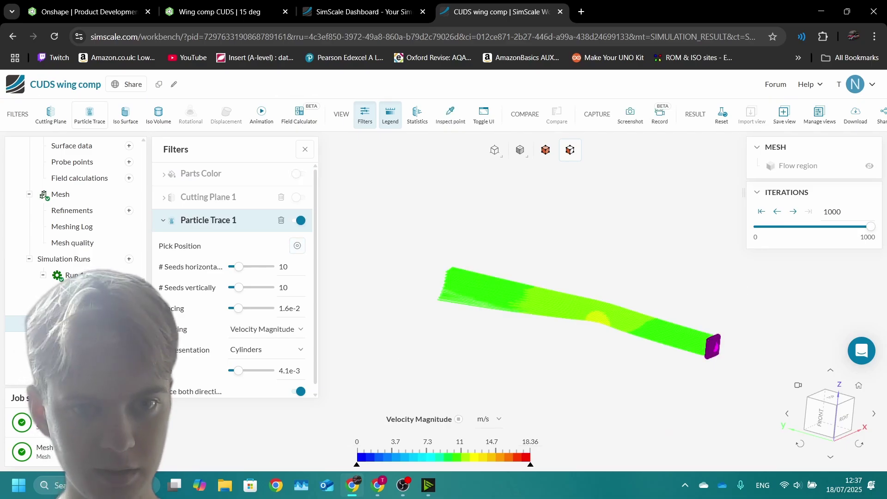
click(298, 174)
drag(584, 281, 583, 251)
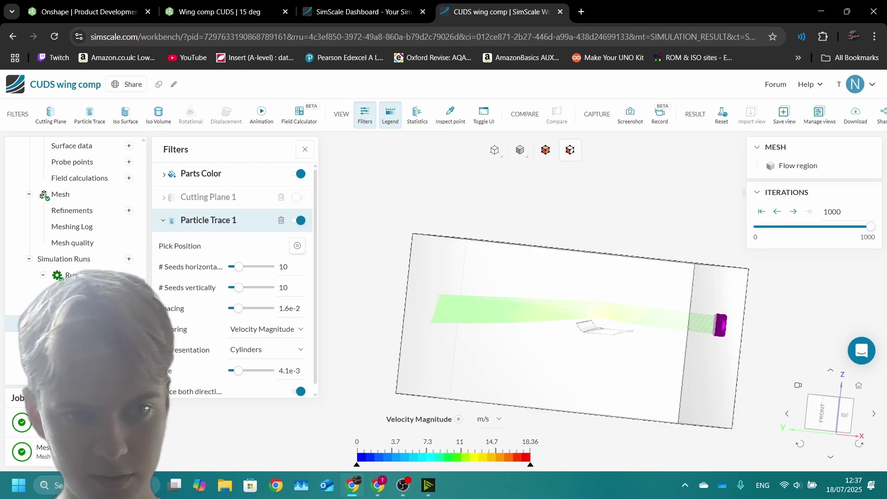
- Move the trace seeds on the inlet face, set 15 horizontal and 15 vertical seeds with 2.3e-2 spacing, and show Parts Color again
click(716, 339)
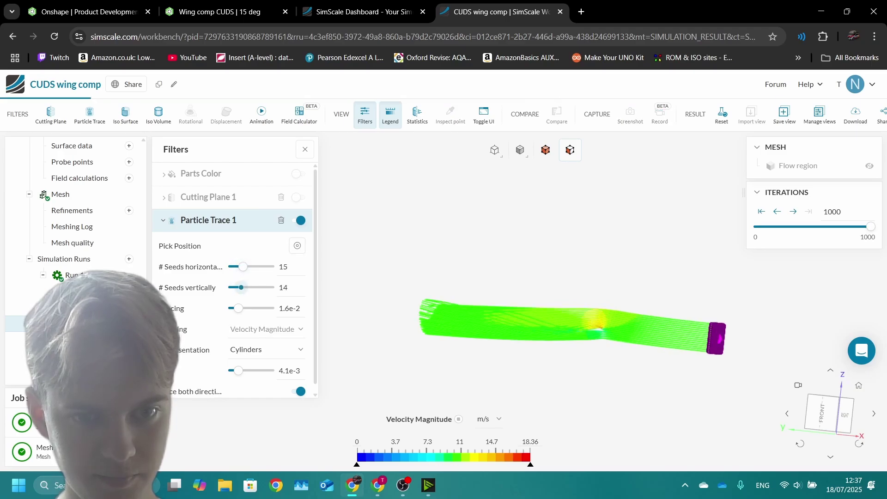
key(Right)
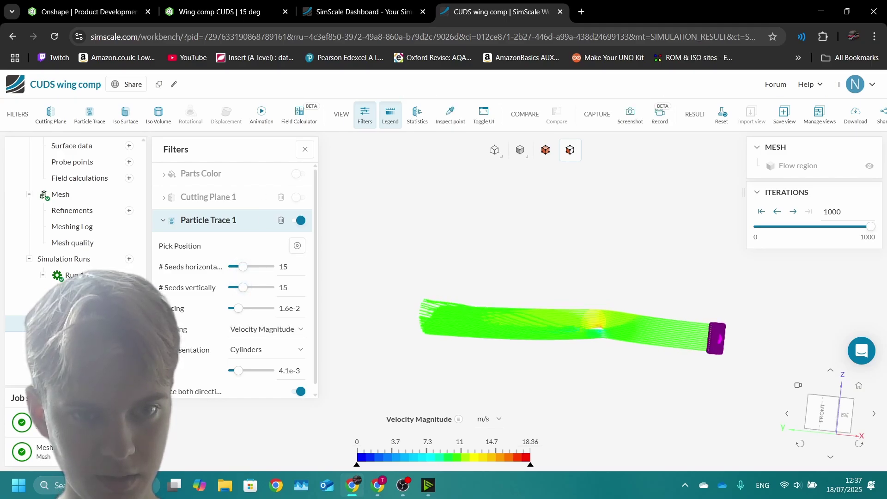
click(298, 173)
drag(646, 319, 536, 345)
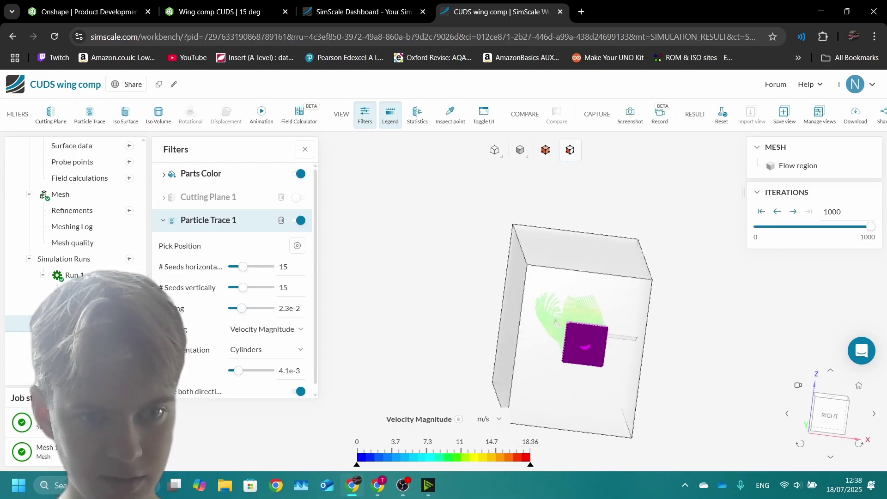
- Set Particle Trace 1 to 21 horizontal and 11 vertical seeds and reduce the trace size to 8.2e-4
drag(243, 287, 248, 267)
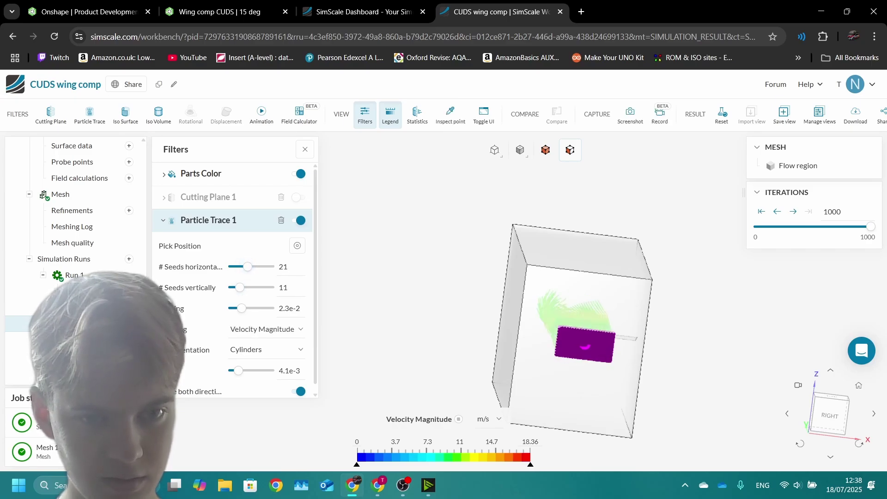
drag(522, 296, 661, 296)
drag(531, 245, 296, 199)
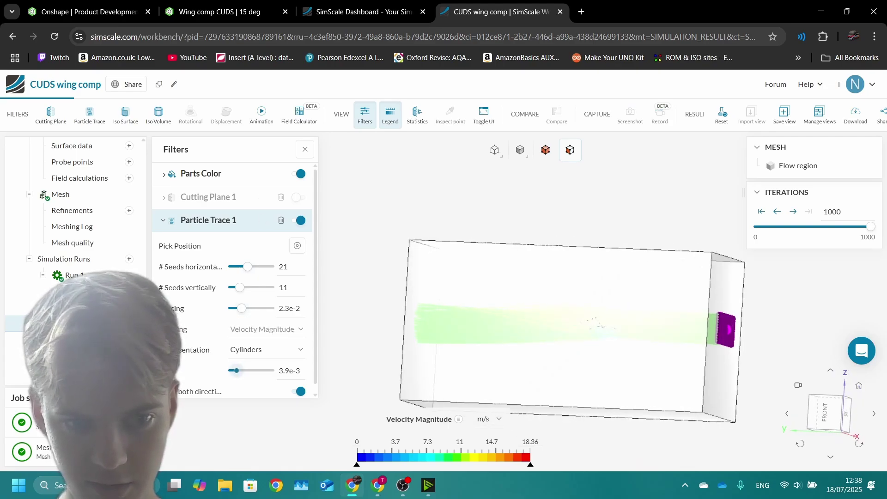
drag(234, 370, 229, 371)
- Examine how the particle traces pass over the wing and swirl behind its tip, from the side and from downstream
drag(554, 287, 563, 328)
scroll(633, 346, up, 8)
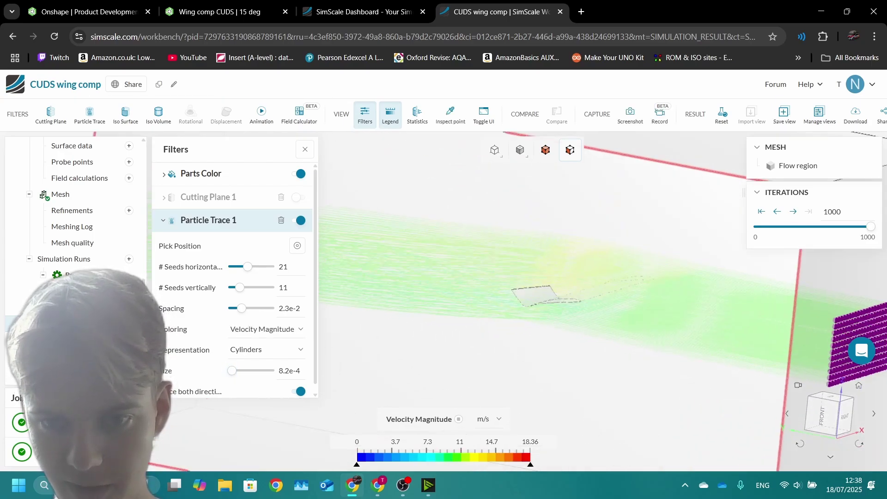
drag(633, 346, 605, 328)
drag(485, 319, 552, 323)
scroll(557, 356, down, 4)
scroll(563, 345, down, 5)
scroll(536, 326, up, 8)
drag(446, 324, 505, 323)
scroll(379, 324, up, 5)
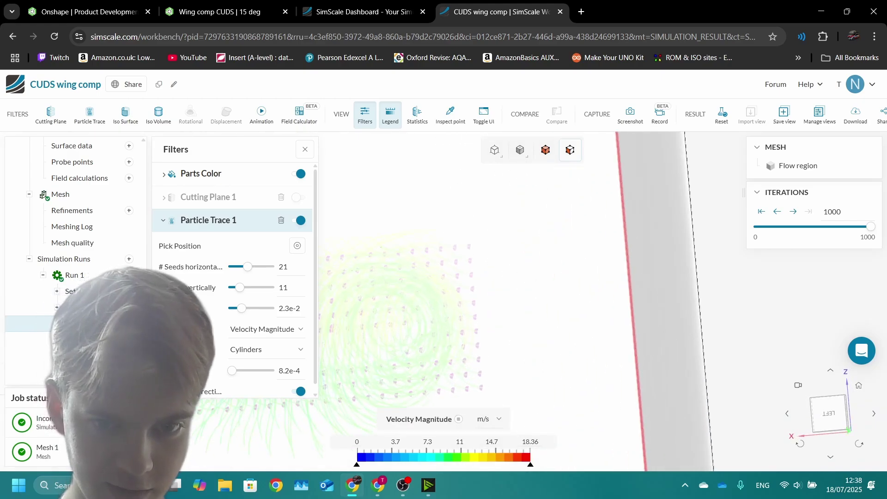
scroll(547, 323, down, 7)
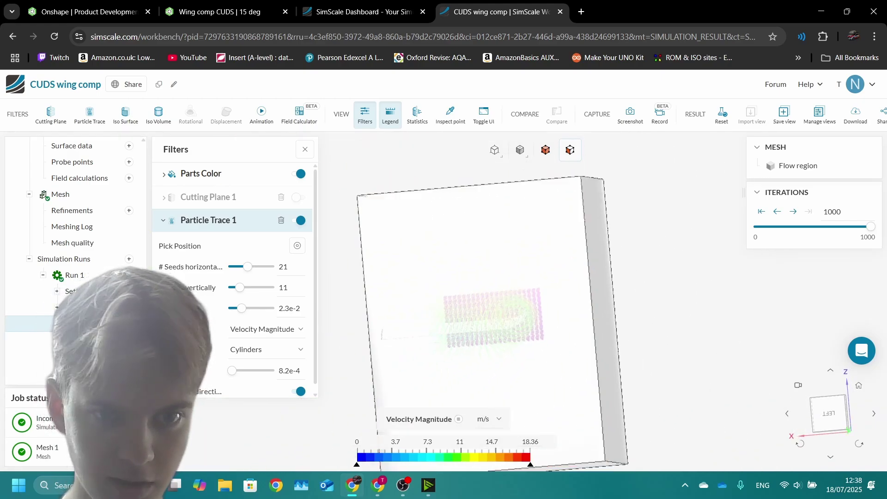
- Hide Parts Color to inspect the swirling traces from downstream, then show it again and view the traces from the side
click(299, 173)
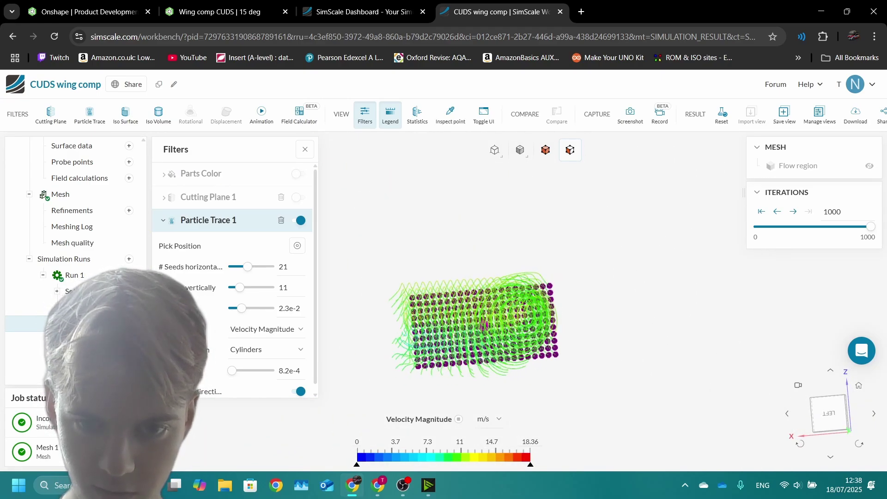
drag(448, 294, 470, 312)
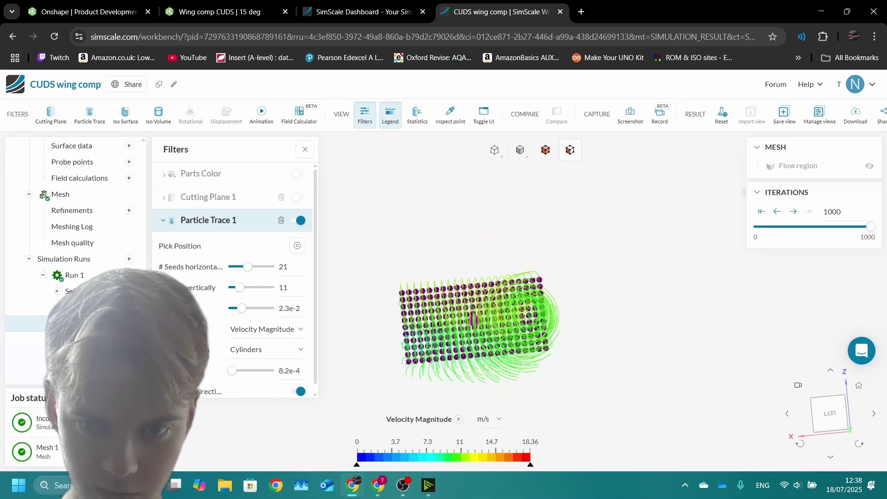
drag(546, 305, 365, 304)
scroll(524, 289, down, 5)
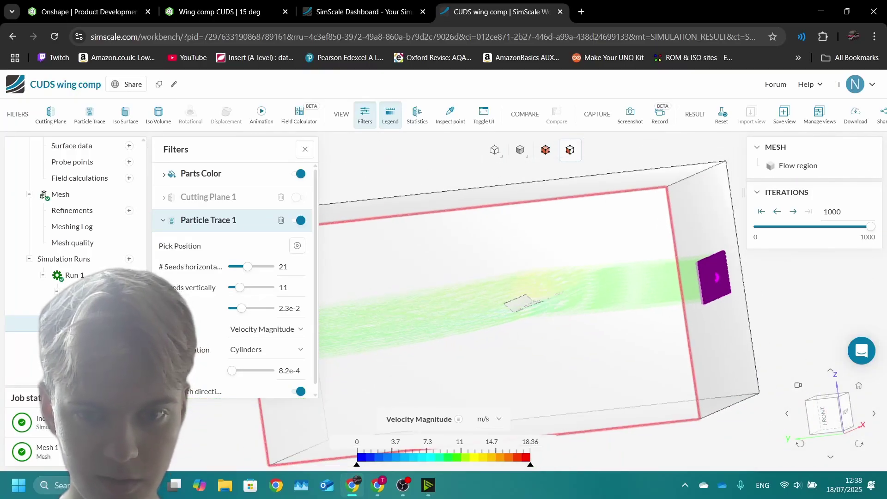
- Inspect the particle traces inside the translucent flow region from the inlet, from the side and at the wing's tip
drag(462, 296, 334, 307)
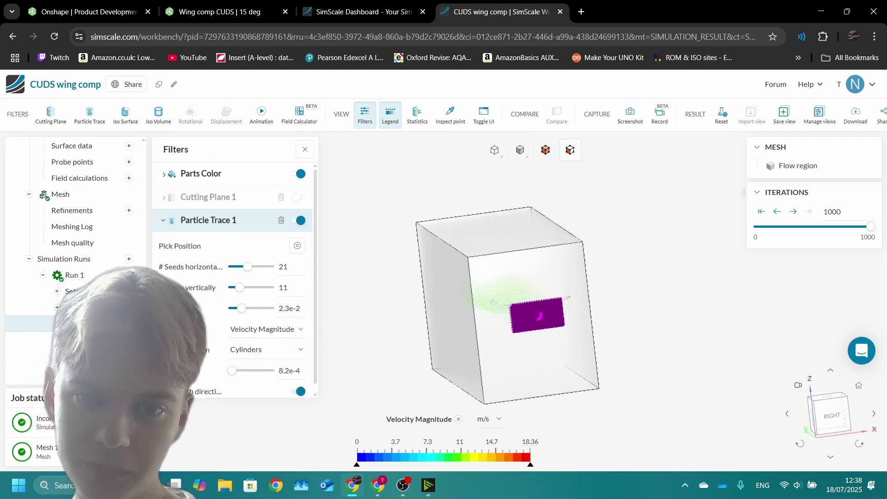
drag(416, 305, 460, 299)
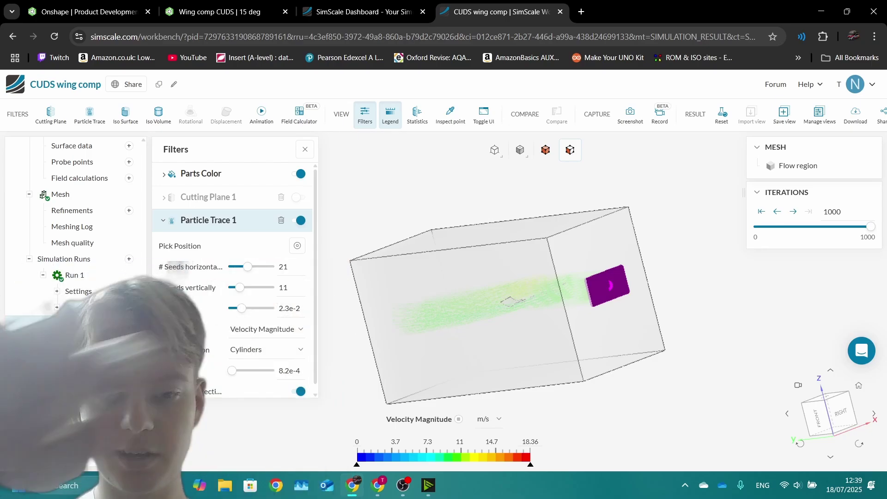
mouse_move(513, 300)
mouse_down()
mouse_move(499, 323)
mouse_move(488, 293)
mouse_move(446, 292)
mouse_move(455, 328)
mouse_move(513, 307)
mouse_move(450, 281)
mouse_move(476, 308)
mouse_move(483, 337)
mouse_move(510, 329)
mouse_move(499, 319)
mouse_move(513, 310)
mouse_move(554, 310)
mouse_up()
scroll(531, 309, up, 3)
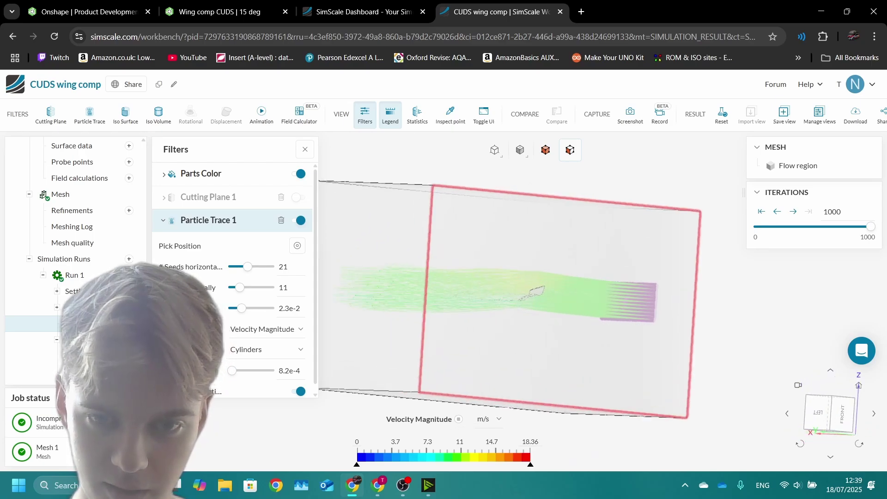
scroll(521, 304, up, 6)
scroll(521, 304, down, 9)
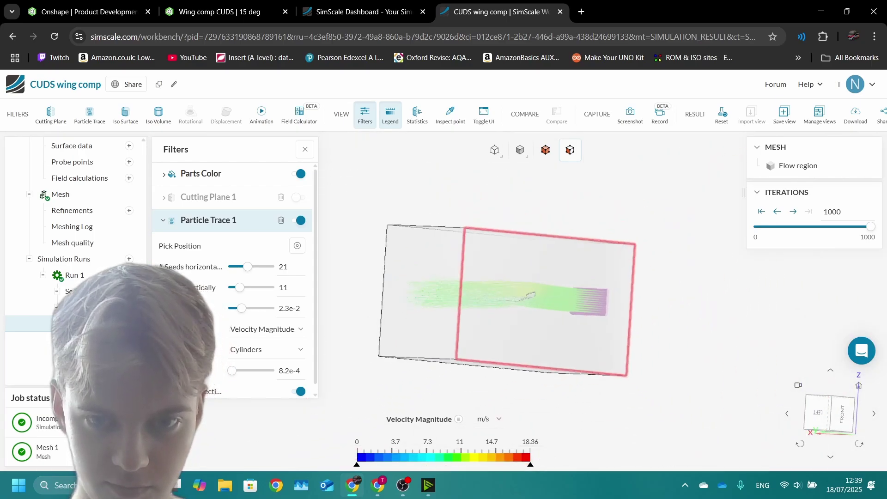
drag(531, 304, 466, 321)
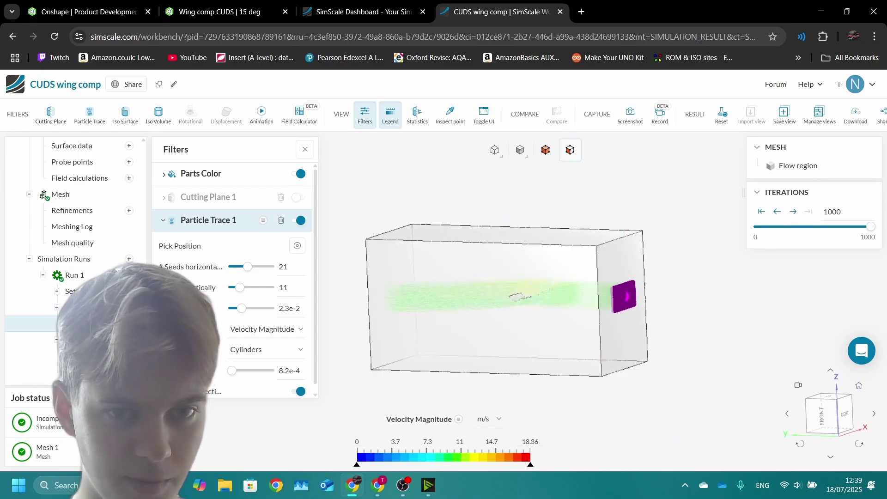
- Turn off Particle Trace 1, turn on Cutting Plane 1, and set the particle trace's coloring to Pressure
click(300, 221)
click(298, 197)
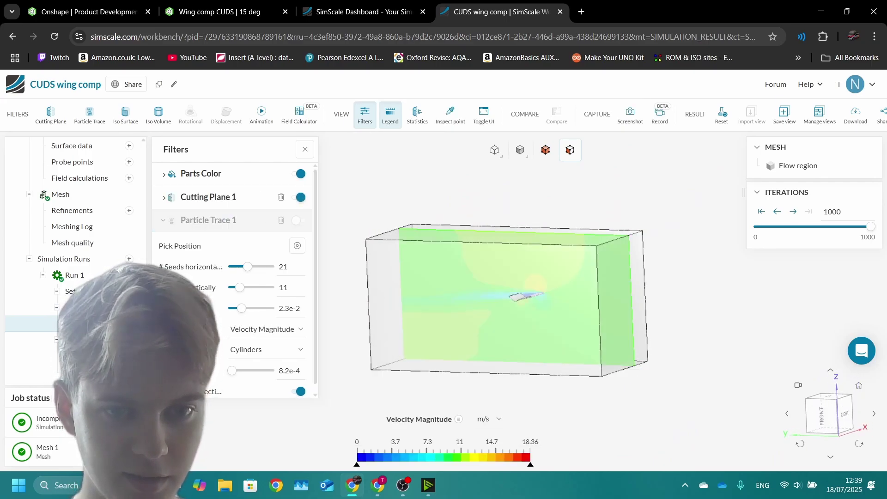
click(300, 329)
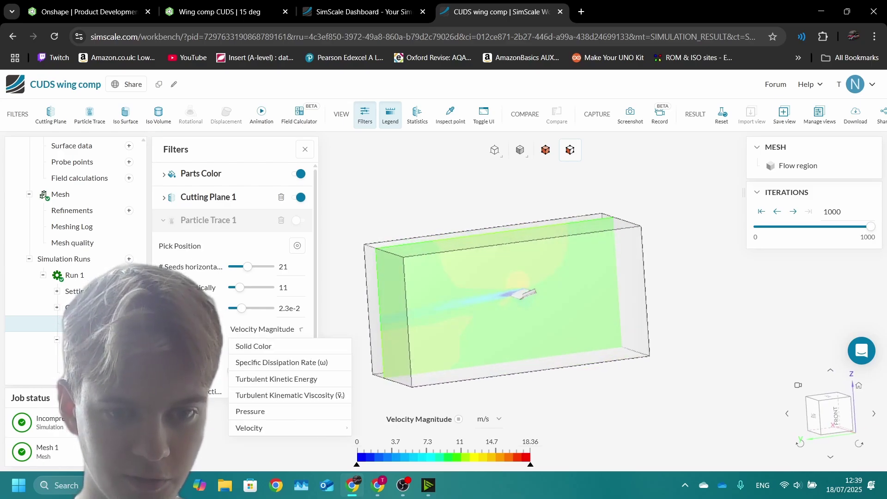
click(250, 411)
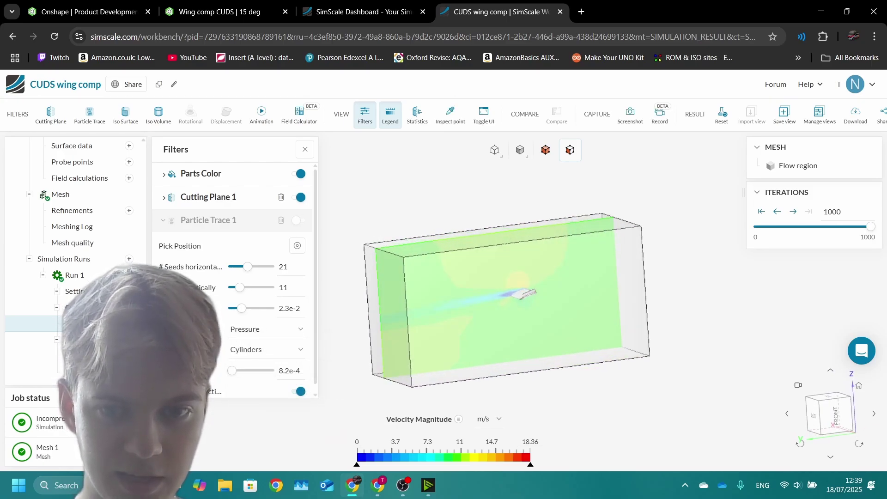
- Set the coloring of Cutting Plane 1 to Pressure and inspect the pressure around the wing section up close
drag(554, 324, 548, 279)
click(264, 329)
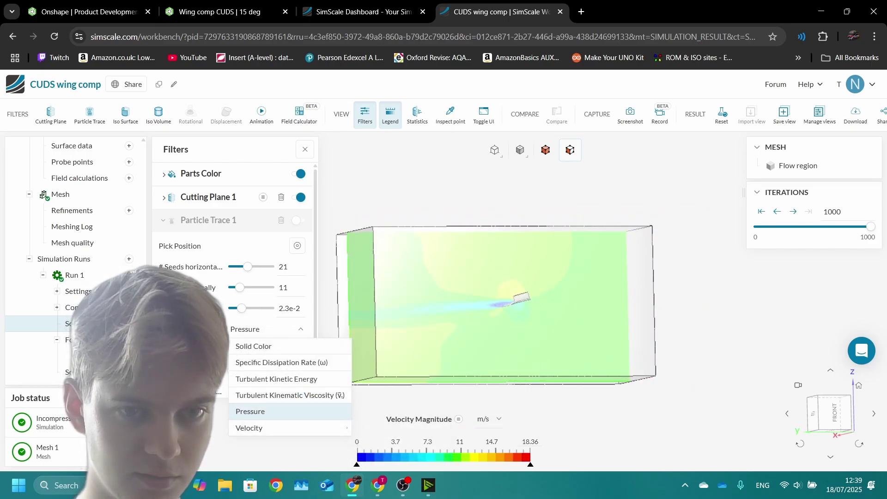
click(213, 220)
click(213, 197)
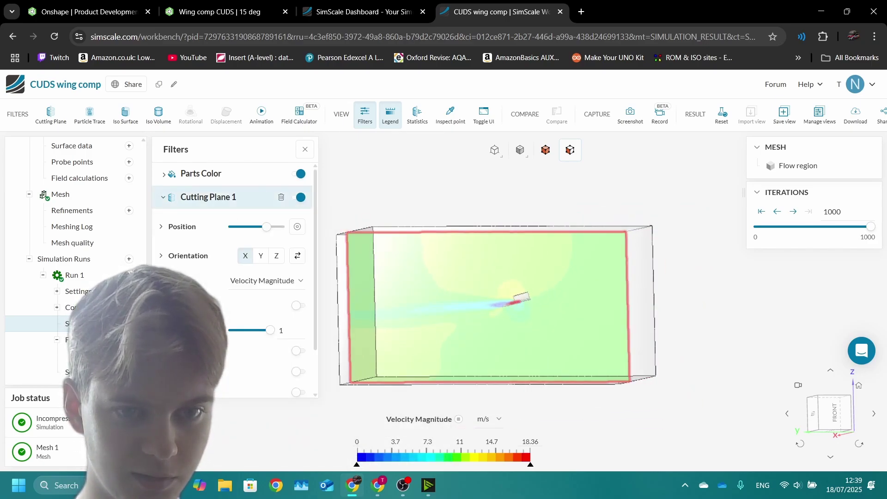
click(266, 281)
click(250, 363)
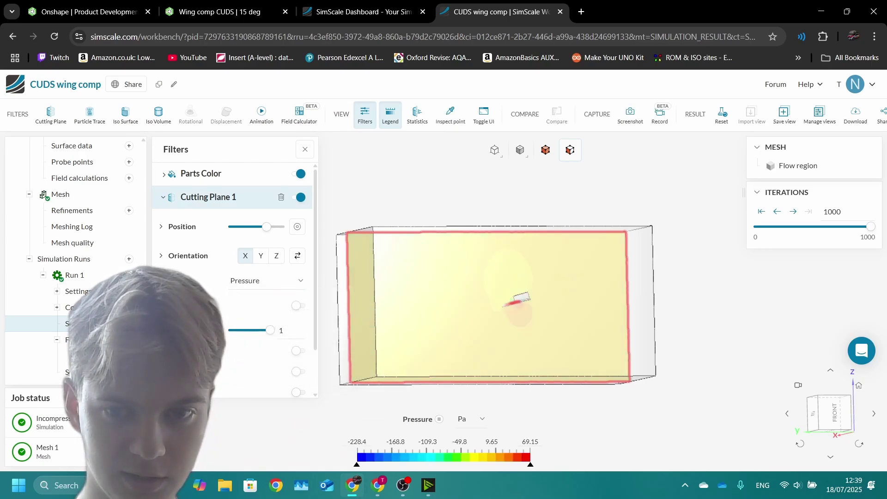
scroll(518, 300, up, 10)
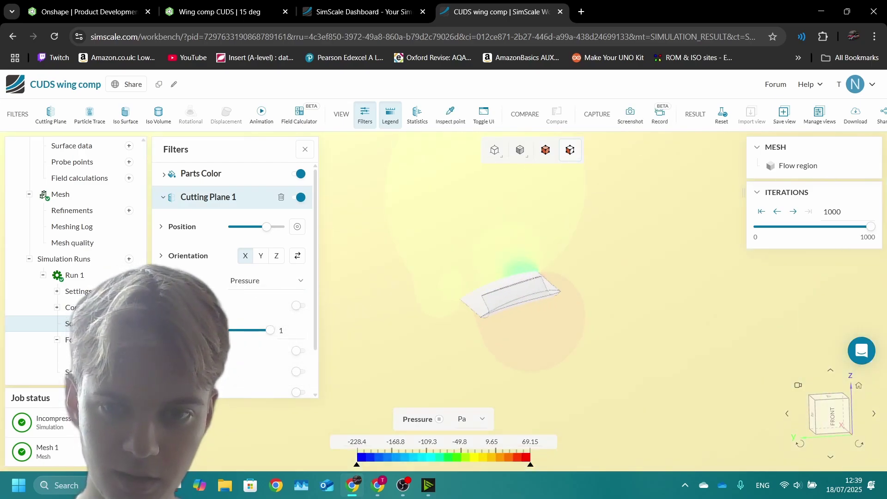
drag(519, 300, 499, 302)
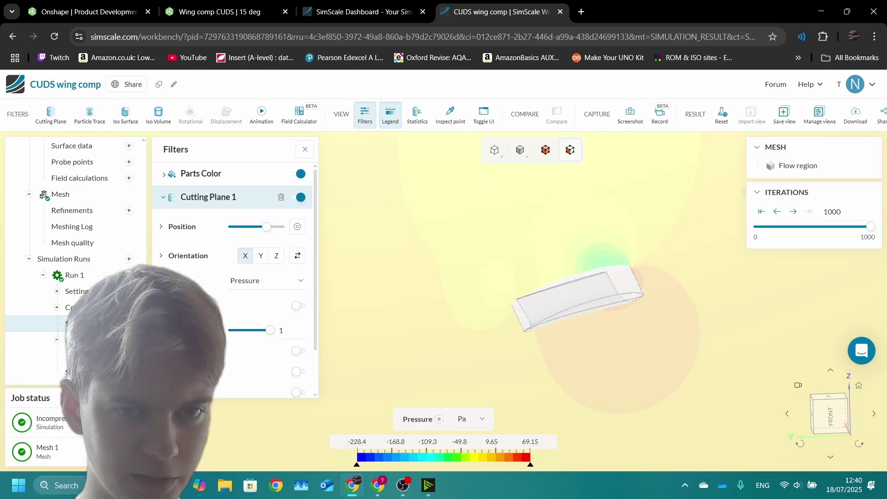
- Reposition Cutting Plane 1 along the wingspan to a section farther from the wing's free end
drag(263, 226, 259, 226)
drag(545, 277, 605, 293)
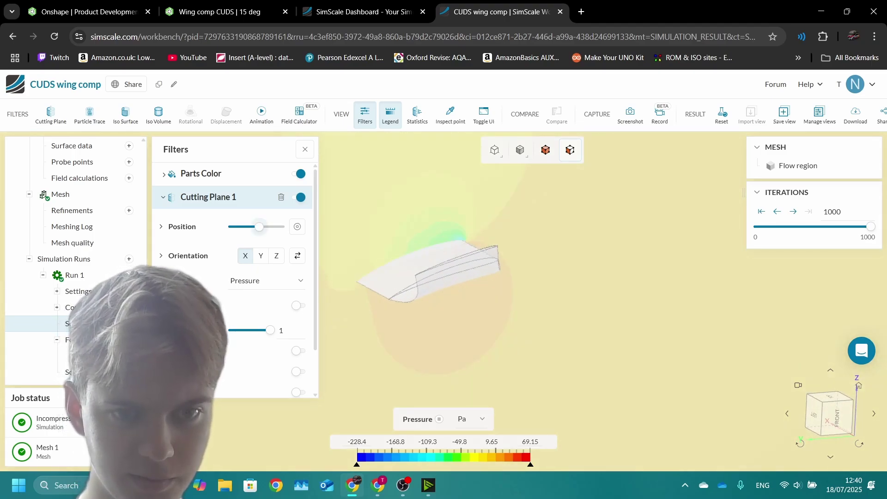
drag(255, 227, 267, 226)
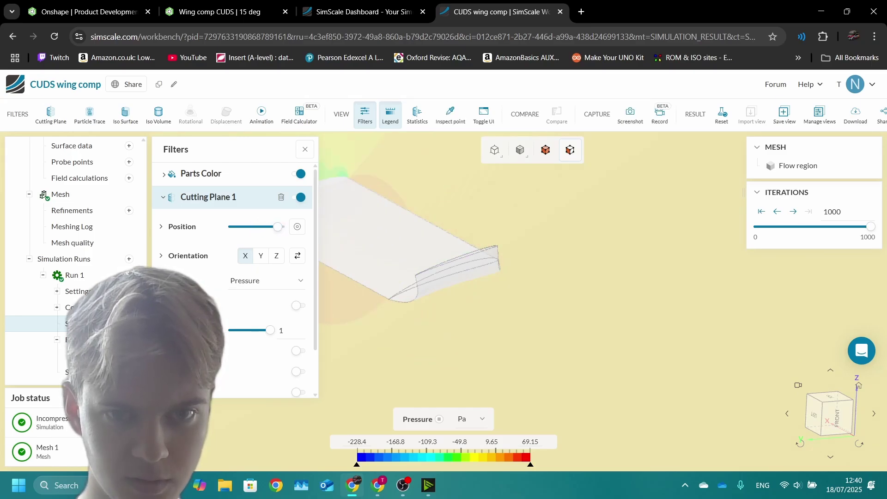
drag(490, 254, 448, 243)
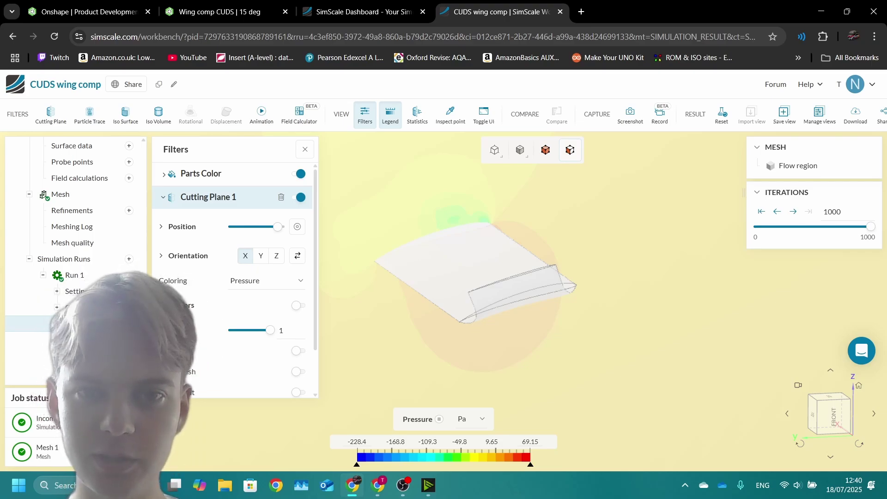
- Examine the pressure distribution above and below the wing section at the repositioned cutting plane from several distances
drag(559, 266, 552, 240)
scroll(540, 255, down, 8)
scroll(542, 241, up, 10)
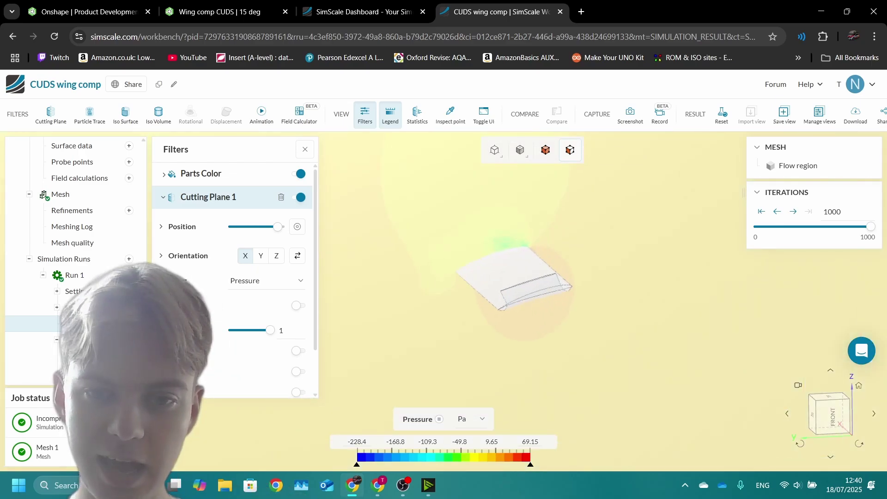
drag(542, 242, 546, 236)
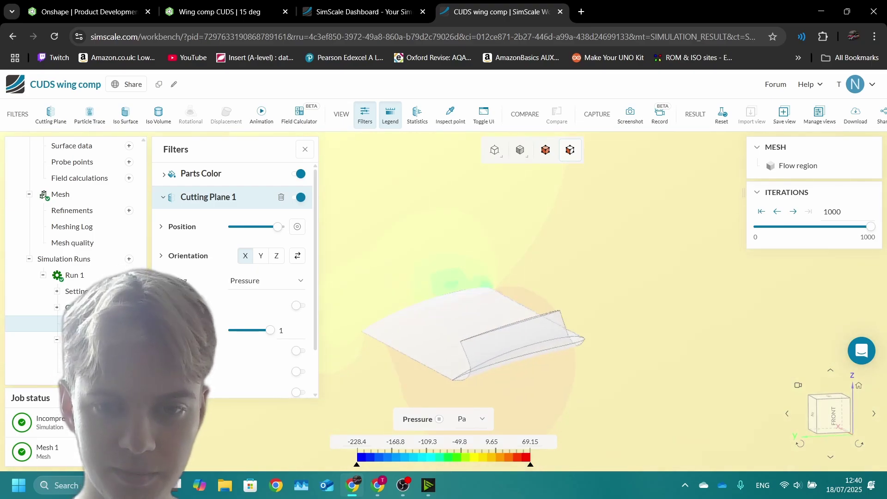
scroll(462, 305, down, 4)
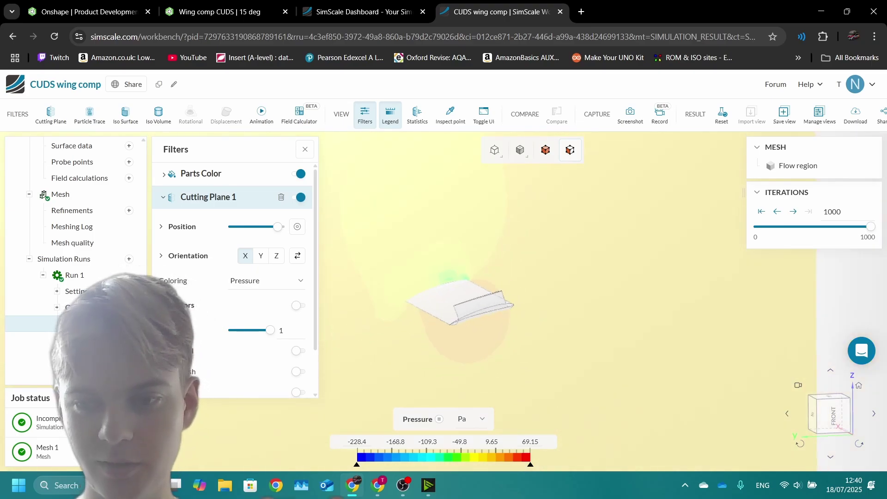
drag(462, 305, 471, 277)
scroll(471, 277, up, 6)
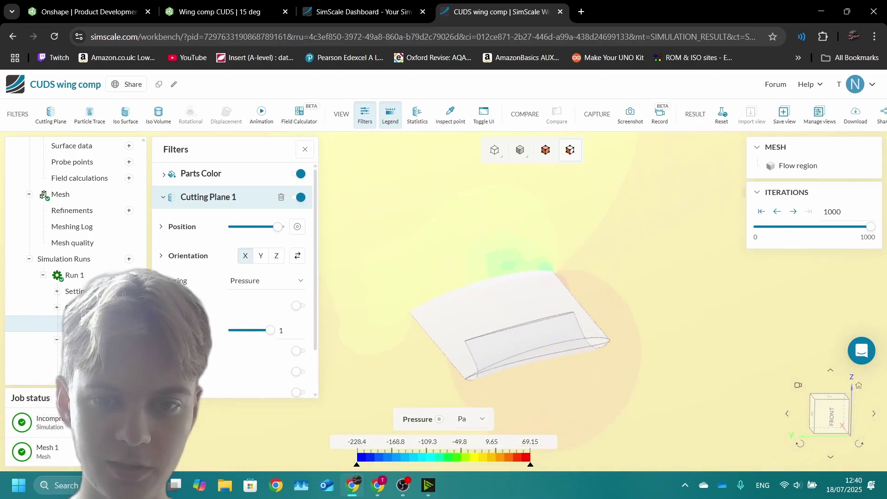
scroll(460, 272, down, 1)
scroll(460, 273, up, 1)
scroll(460, 273, up, 2)
scroll(460, 272, down, 3)
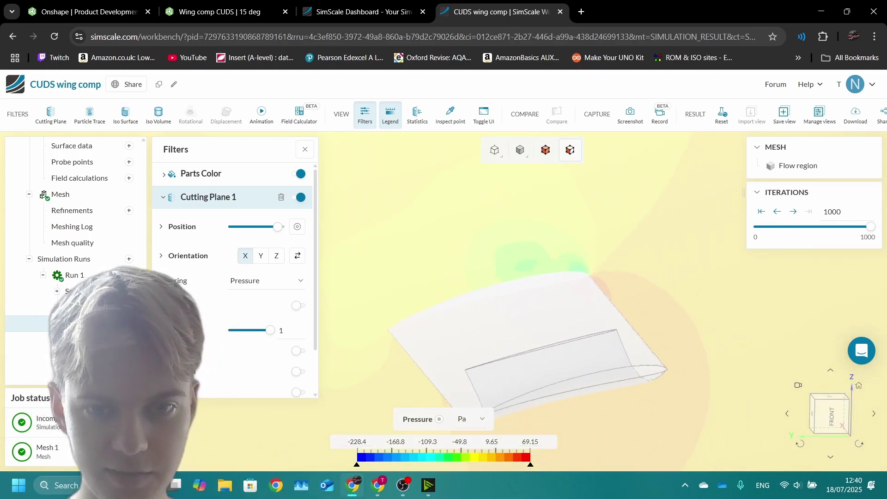
- Inspect the pressure field around the wing from slightly different angles, comparing the whole flow domain with the area close to the wing
scroll(449, 310, down, 10)
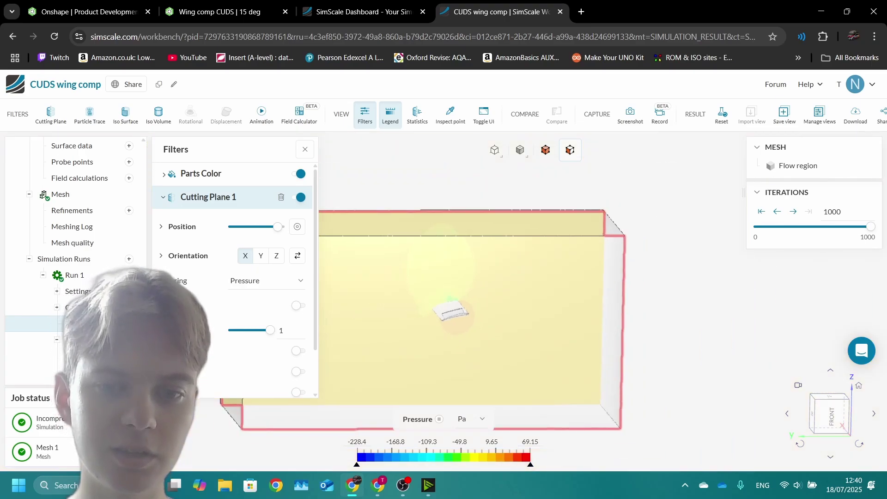
scroll(447, 310, up, 3)
drag(447, 309, 466, 323)
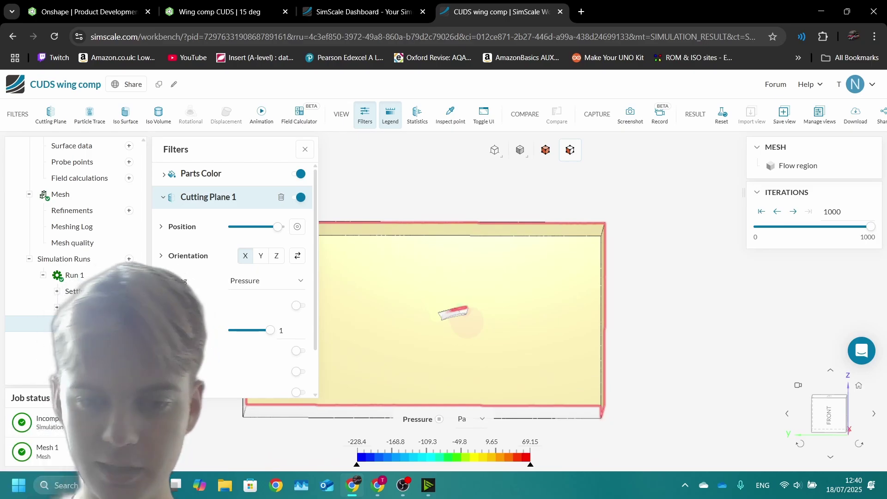
scroll(455, 314, up, 10)
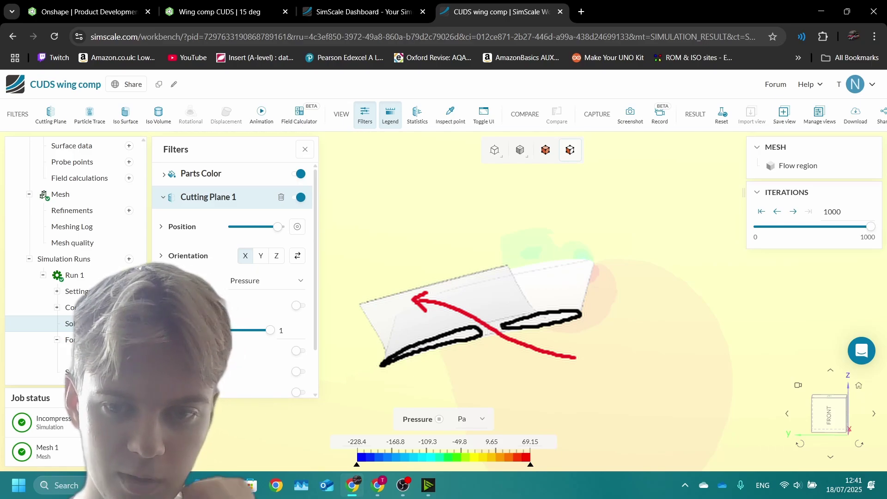
key(Escape)
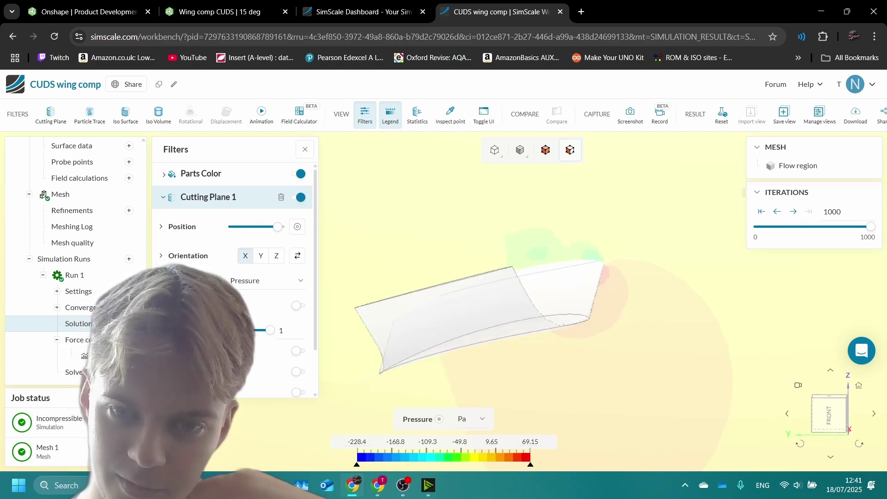
drag(401, 226, 417, 233)
scroll(418, 233, down, 6)
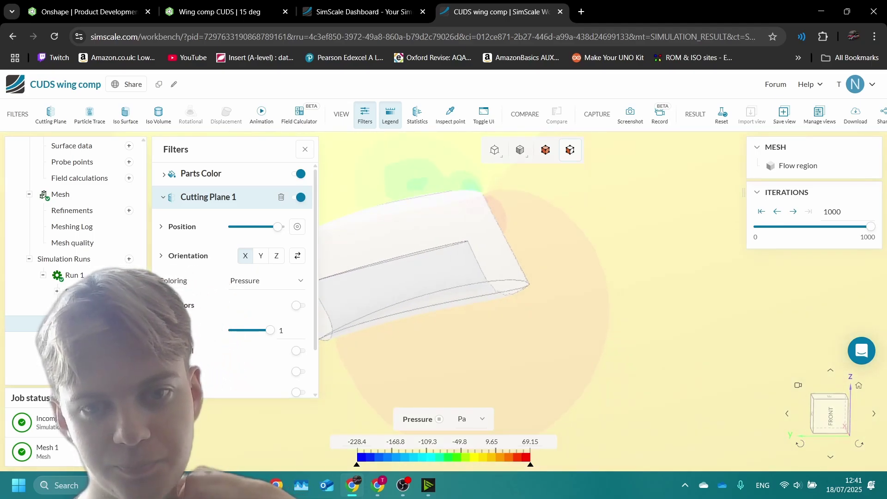
scroll(362, 228, up, 3)
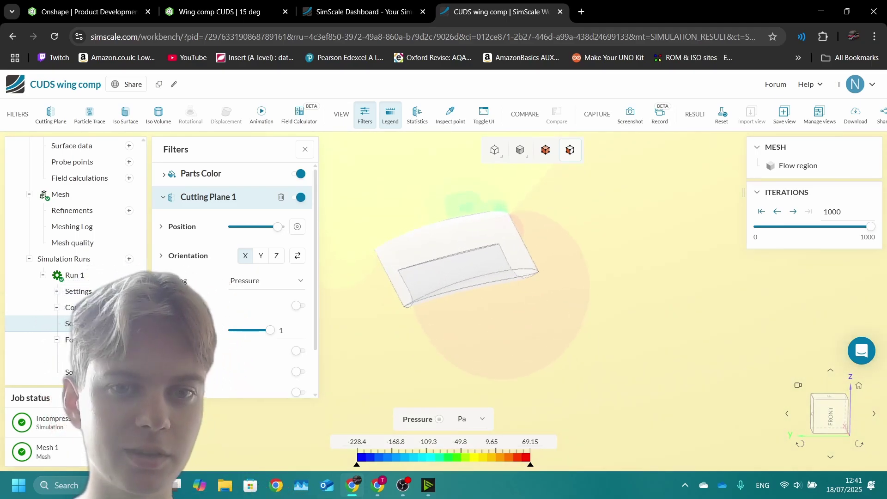
drag(489, 259, 503, 278)
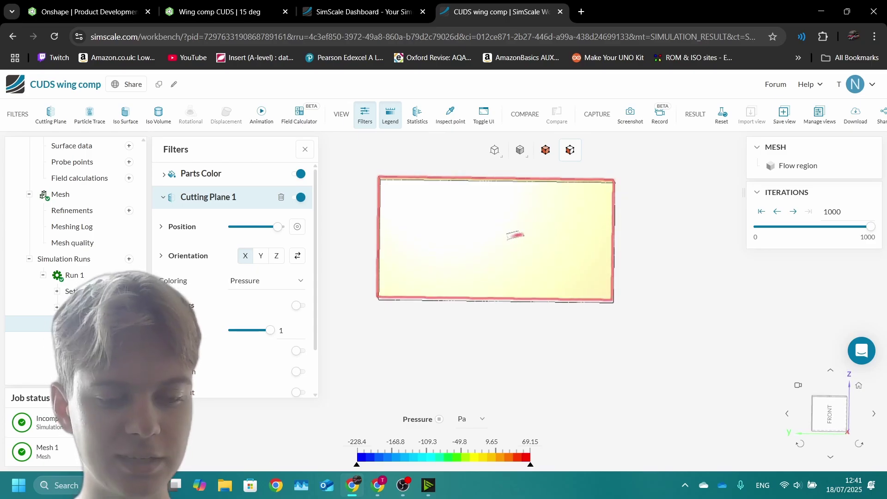
right_drag(524, 240, 514, 271)
scroll(514, 271, up, 6)
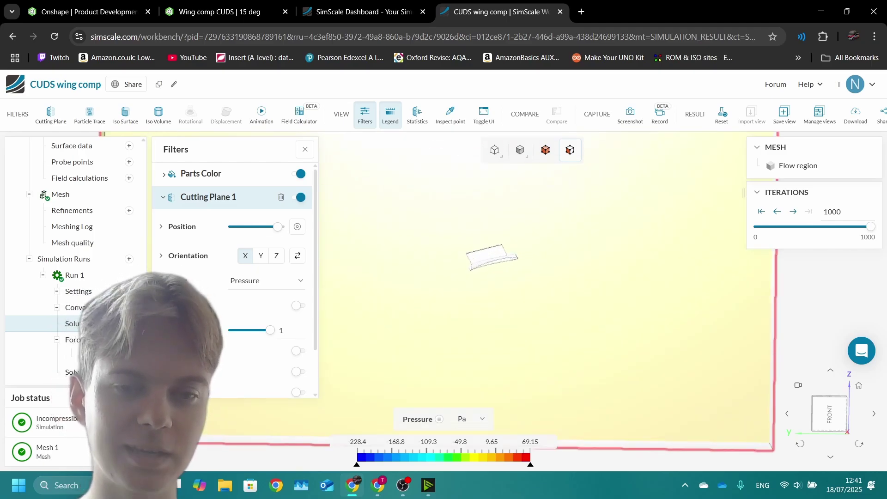